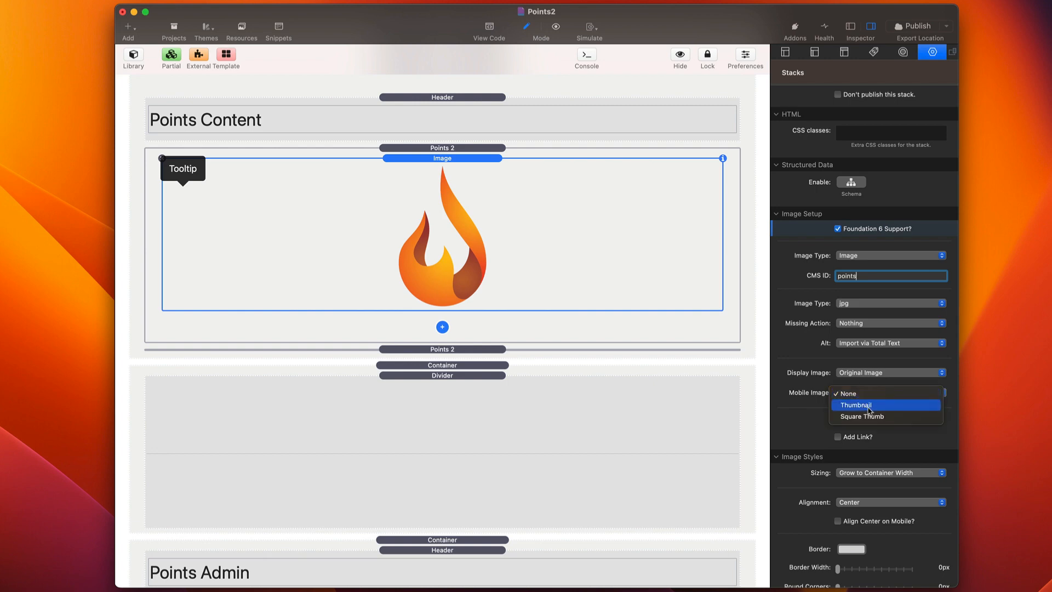
- Review the background options of the Points 2 stack, leave them as they are, and reselect its Image stack
click(668, 234)
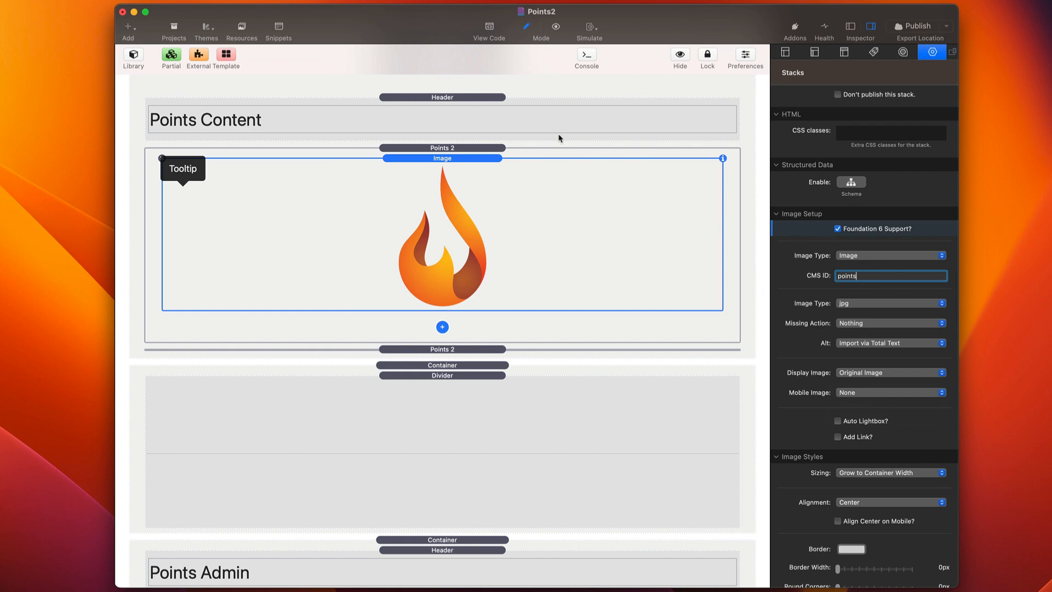
click(503, 148)
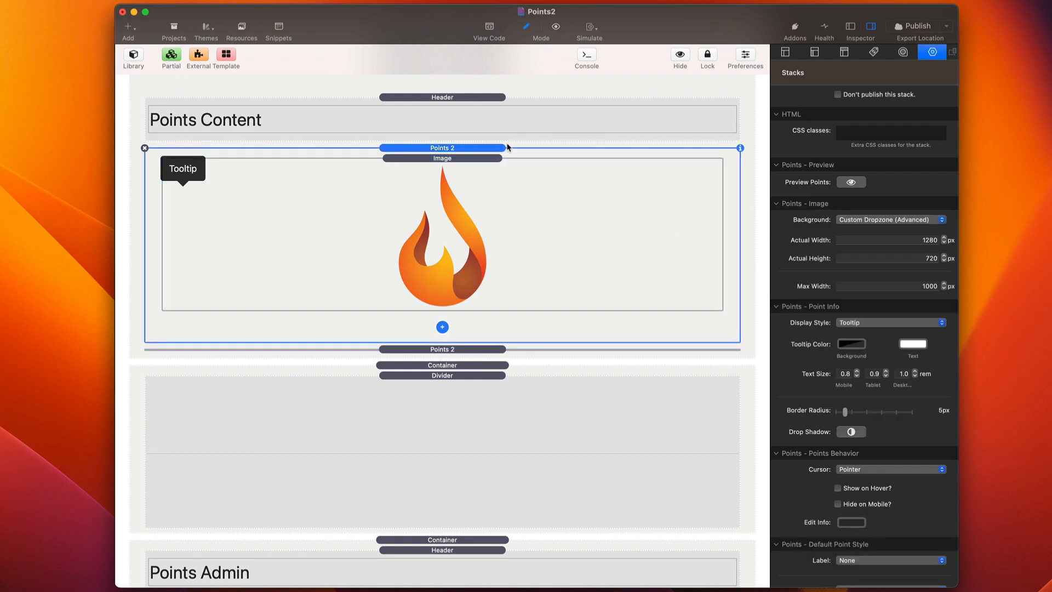
click(863, 220)
click(864, 221)
click(569, 169)
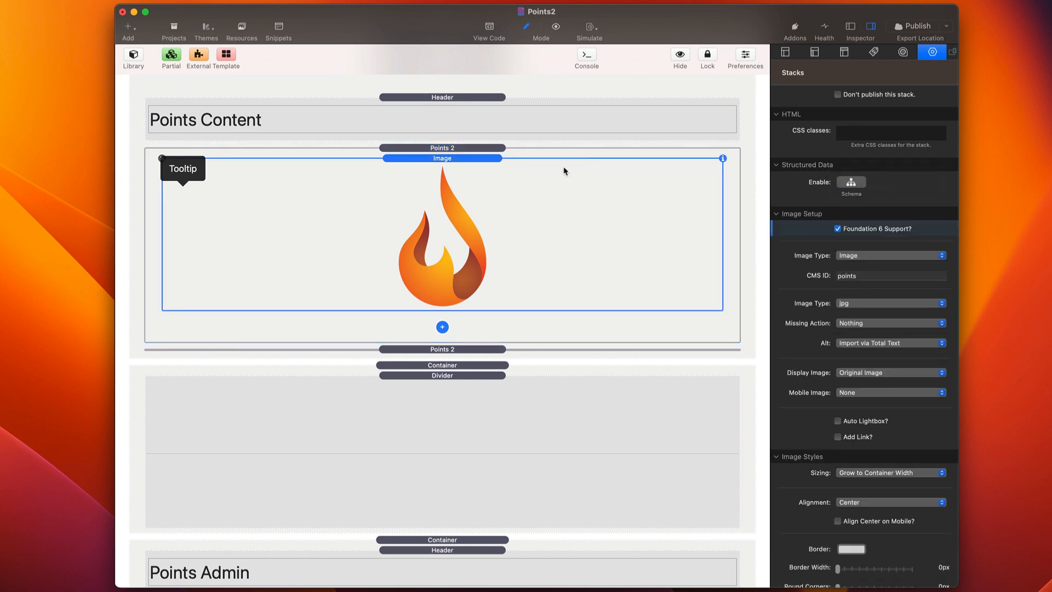
- Delete the Image stack from the Points 2 drop zone and undo the deletion
click(161, 159)
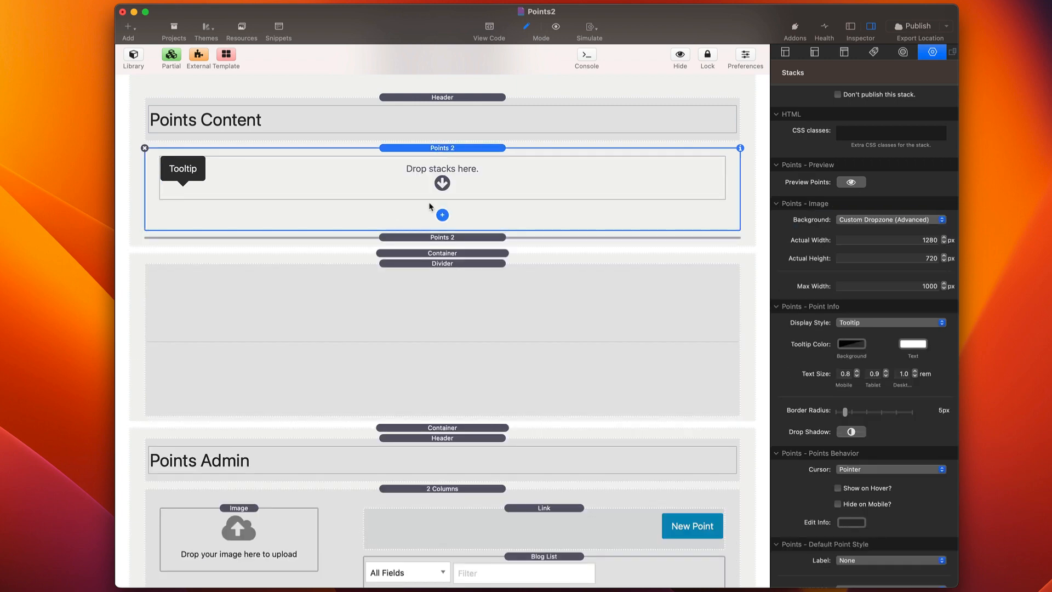
key(super+z)
click(455, 175)
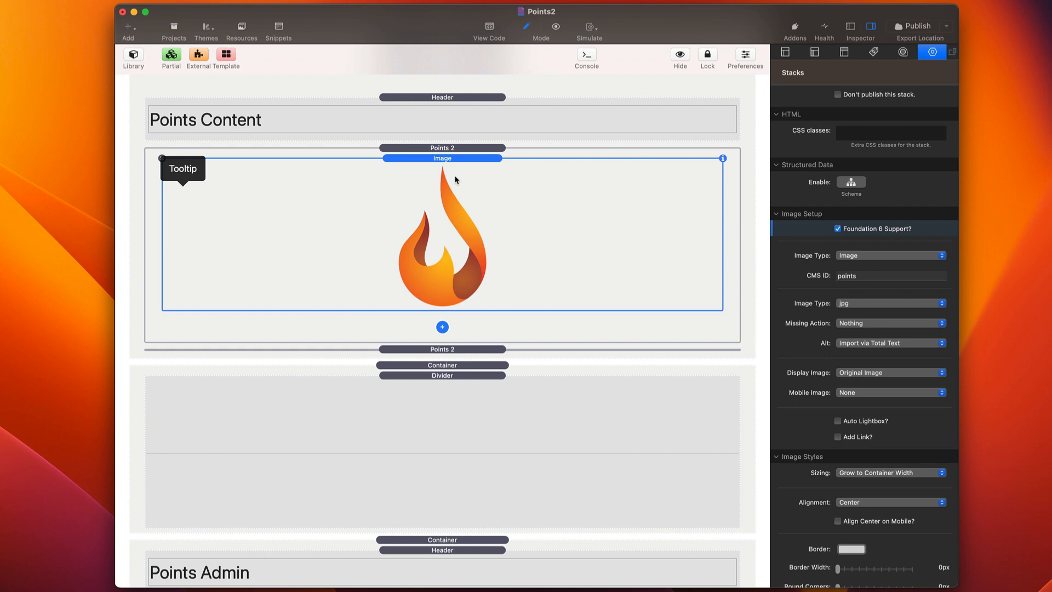
click(164, 164)
click(227, 167)
- Add a point to the Points 2 stack and enable advanced positioning for it
click(442, 328)
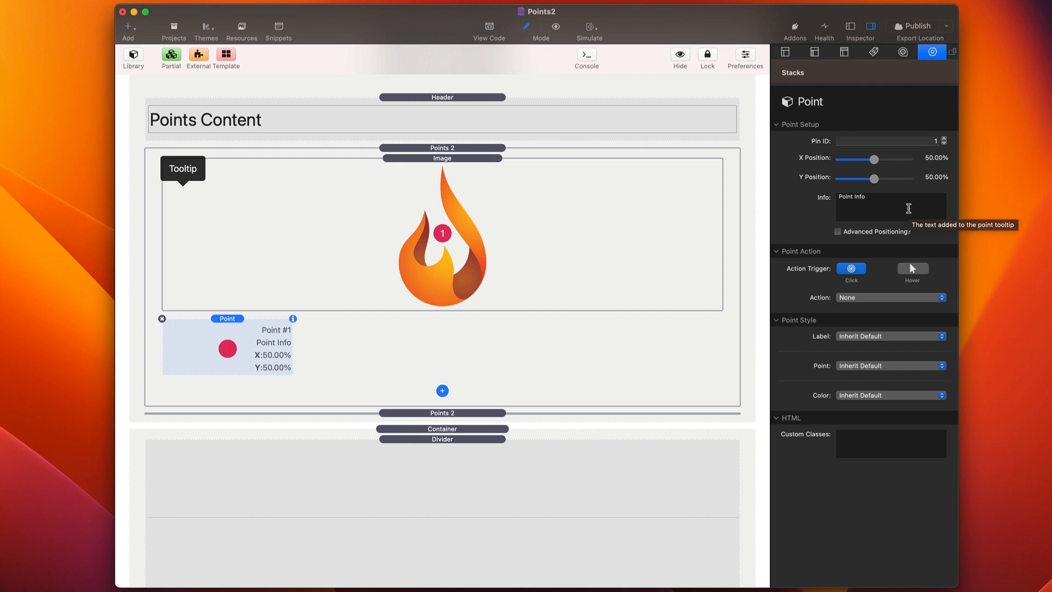
click(838, 232)
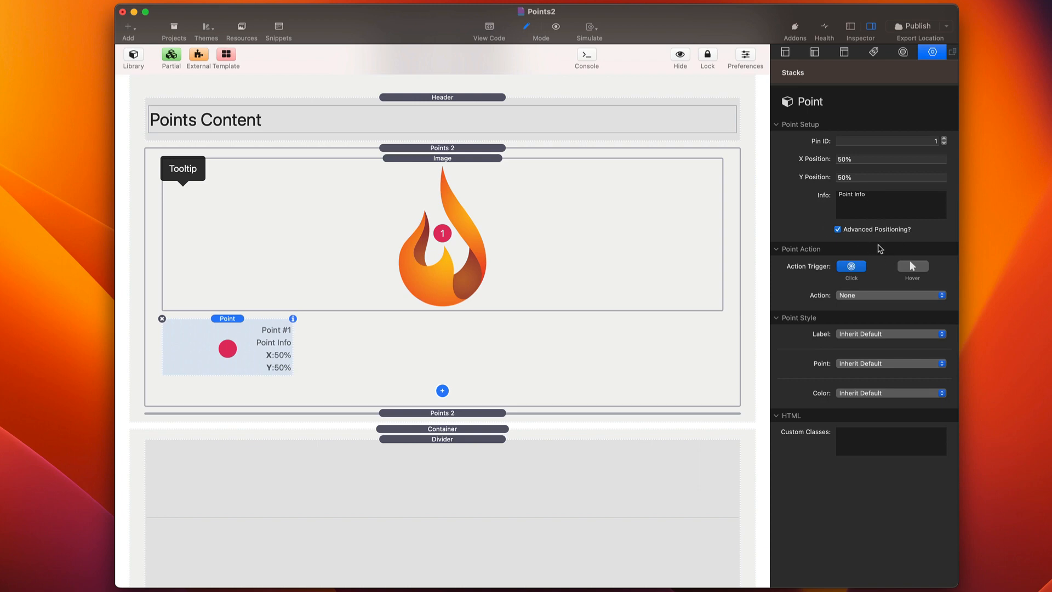
- Replace the point's X position with the CMS macro %cmsData(p1x)%
click(864, 157)
key(super+a)
key(Right)
key(Left)
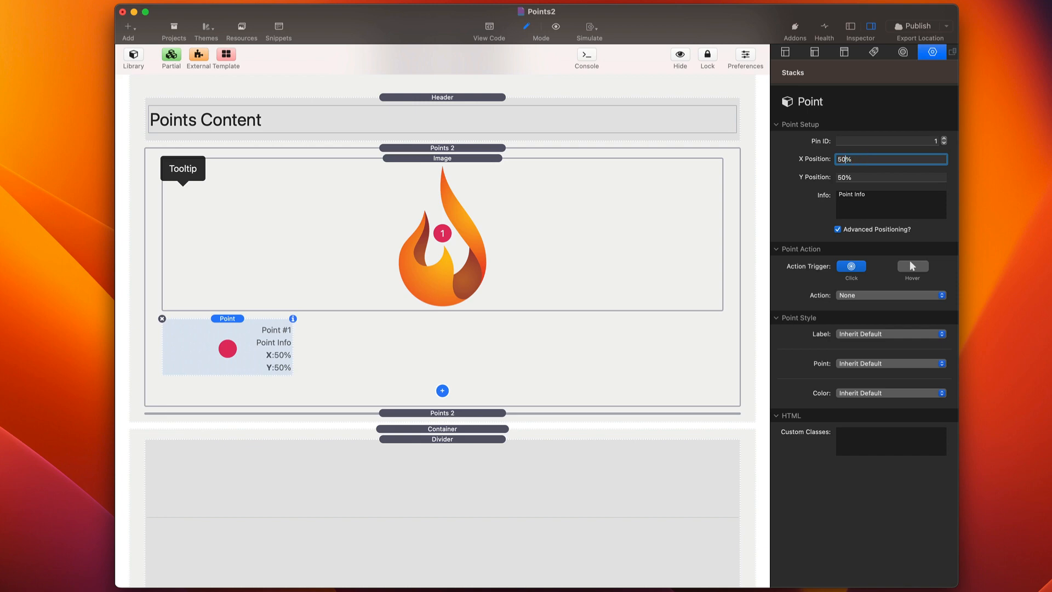
key(BackSpace)
key(BackSpace)
text(cmsData(p1x)%)
- Reuse the X position macro for the point's Y position, changed to %cmsData(p1y)%
triple_click(900, 158)
key(super+c)
triple_click(889, 178)
key(super+v)
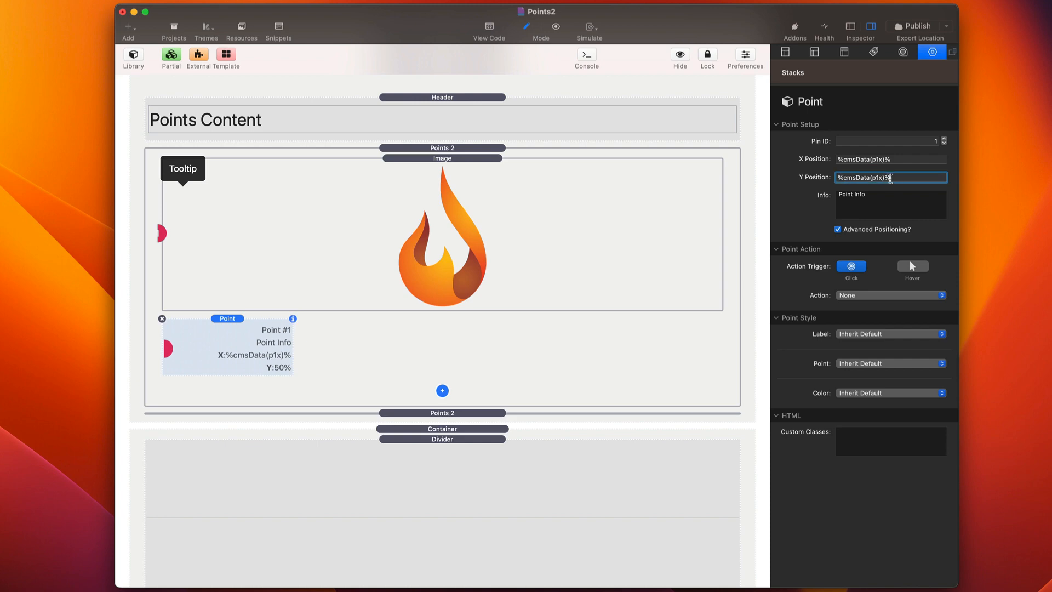
key(Left)
key(Left)
key(BackSpace)
text(y)
- Append a percent unit to both positions, giving %cmsData(p1x)%% and %cmsData(p1y)%%
click(915, 157)
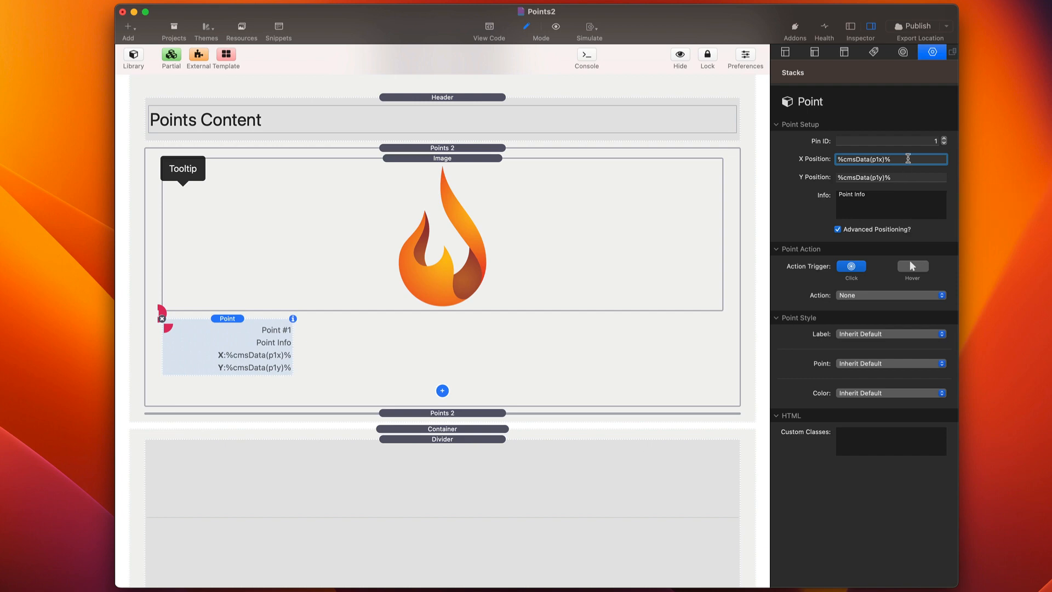
text(%)
click(906, 175)
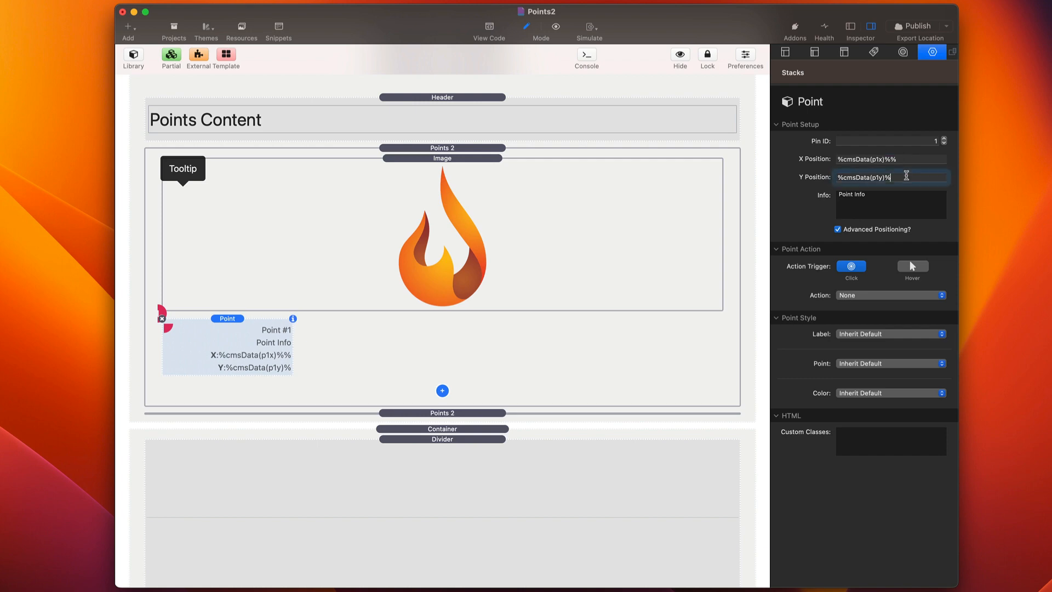
text(%)
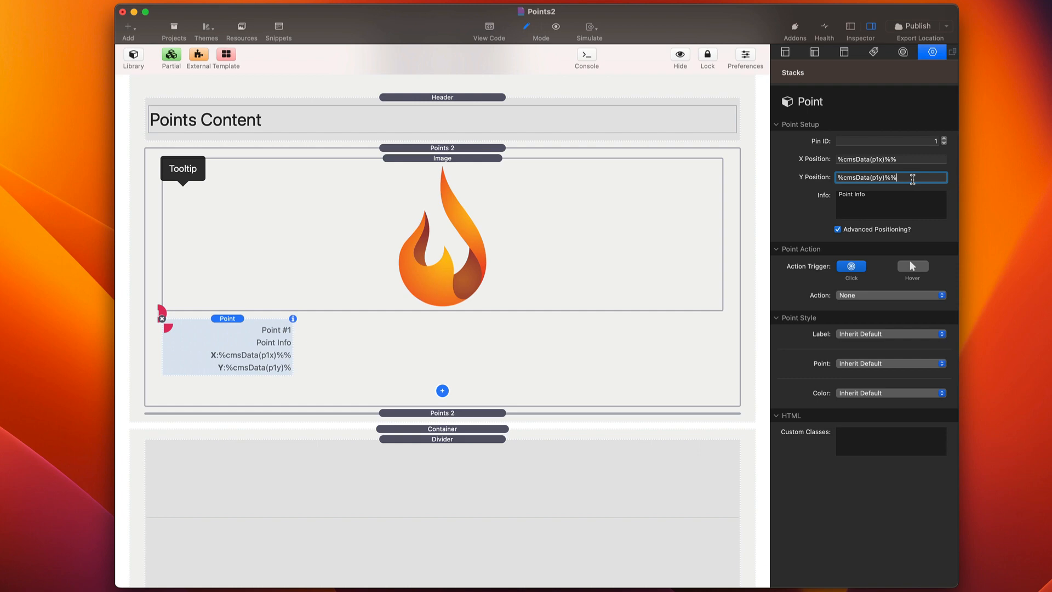
- Try px as the unit after the X and Y position macros, and restore the trailing percent signs
key(BackSpace)
text(px)
key(BackSpace)
key(BackSpace)
key(shift+Tab)
key(Right)
key(super+c)
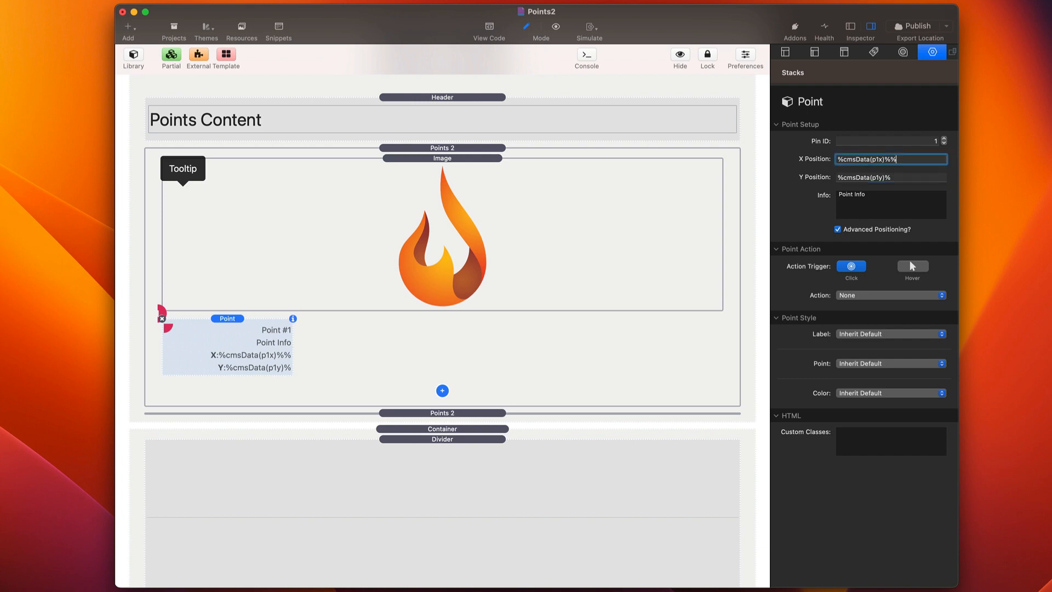
key(BackSpace)
text(px)
key(BackSpace)
text(%)
click(910, 176)
text(%)
- Replace the point's info text with the macro %cmsData(p1info)%
click(900, 198)
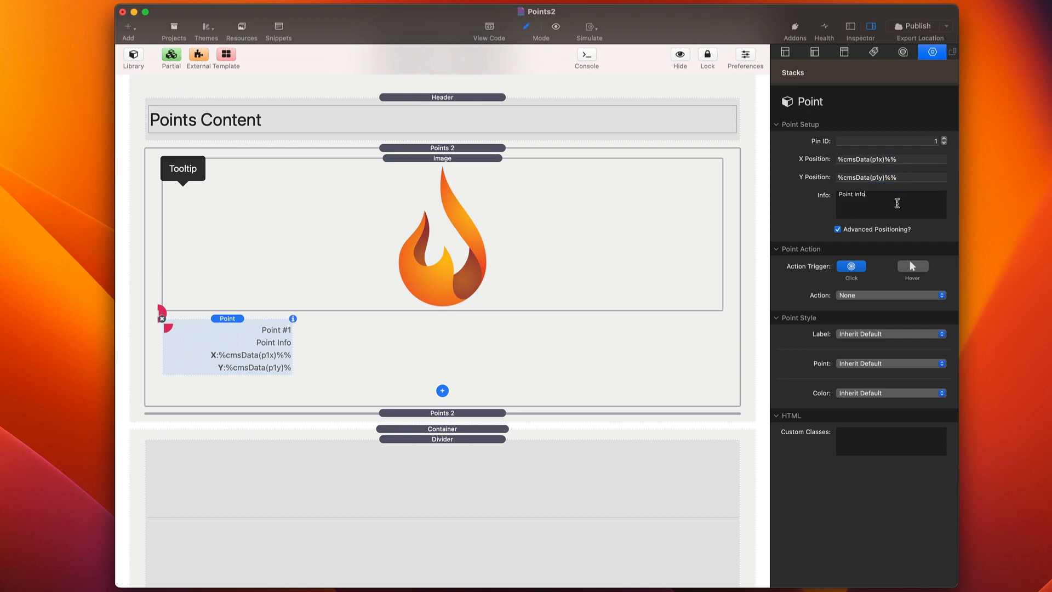
drag(910, 200, 674, 176)
key(BackSpace)
key(super+v)
key(BackSpace)
text(info)
drag(925, 199, 759, 180)
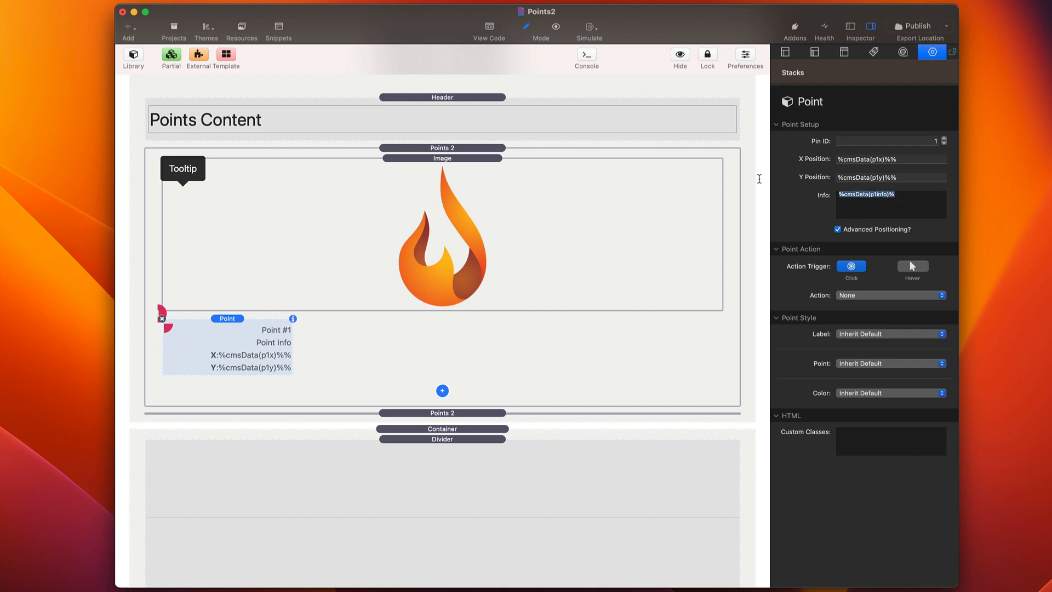
click(869, 204)
- Set the point's style to Warehouse Image and open its image URL for editing
click(869, 365)
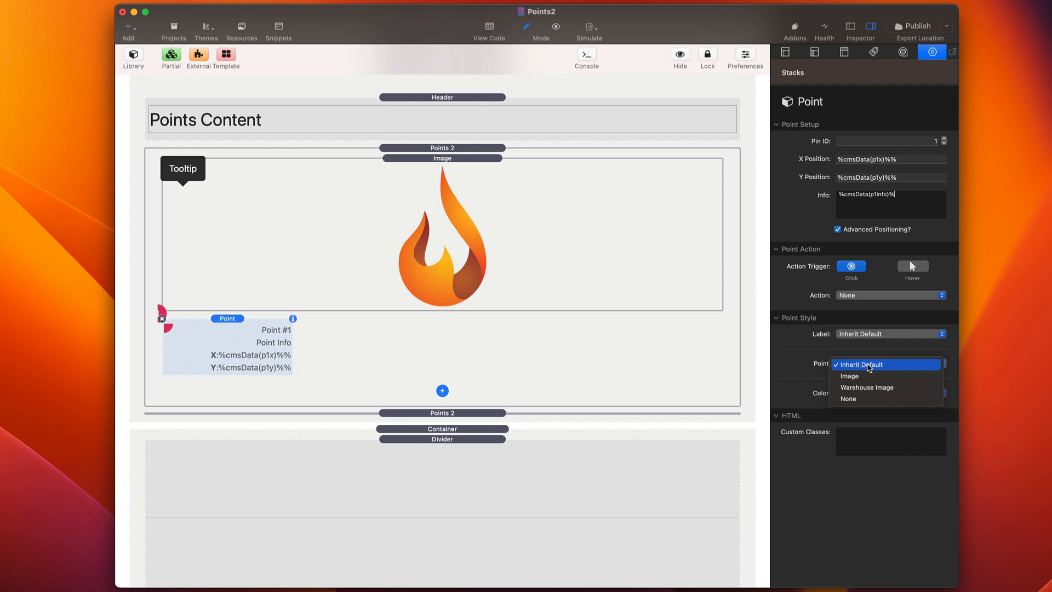
click(892, 391)
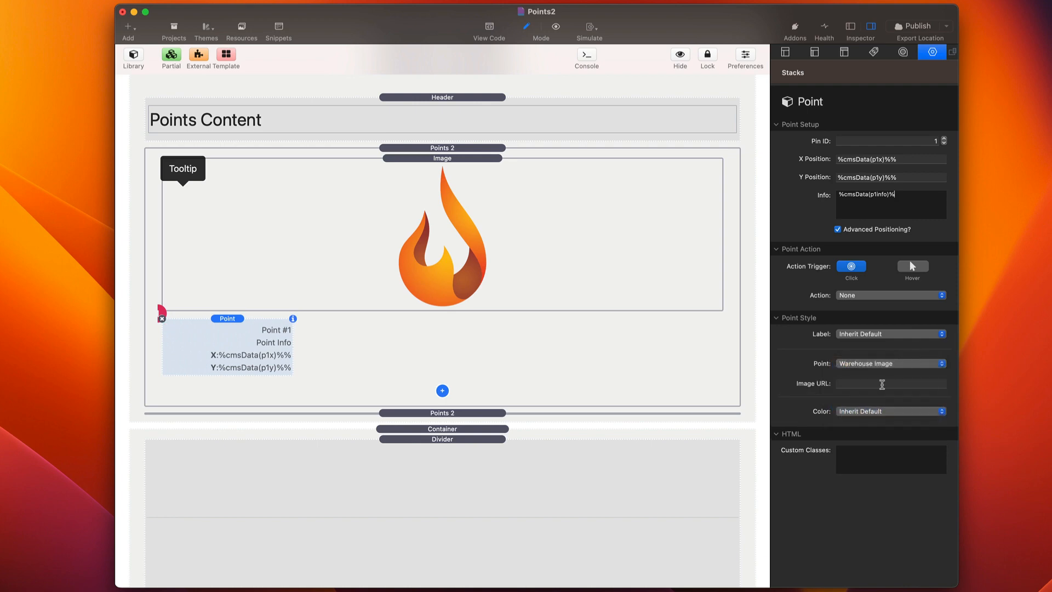
click(867, 382)
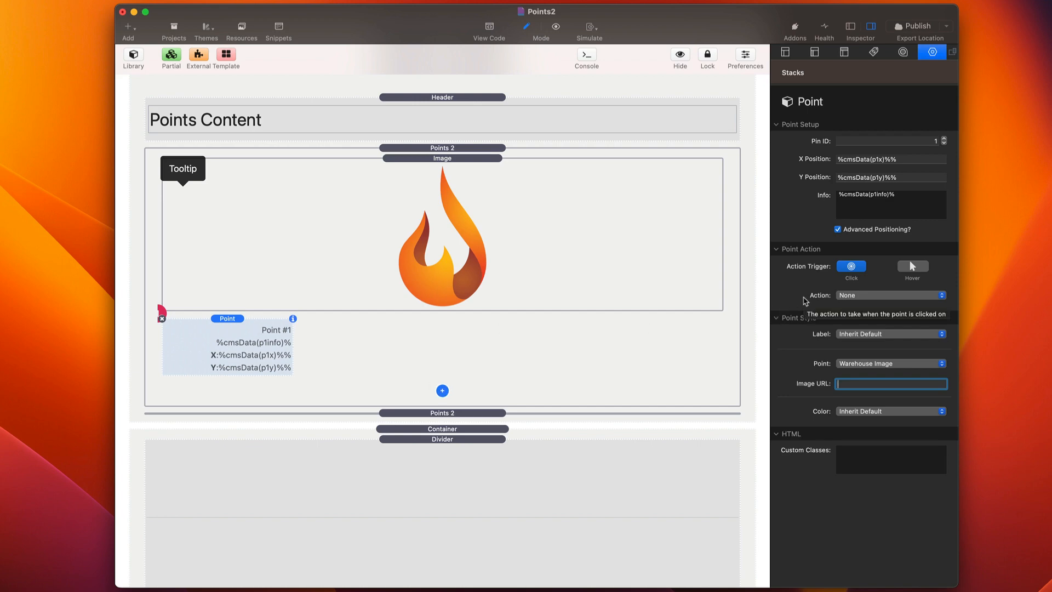
- Discard a newly added blank point, duplicate the first point instead, and set the copy's Pin ID to 2
click(442, 390)
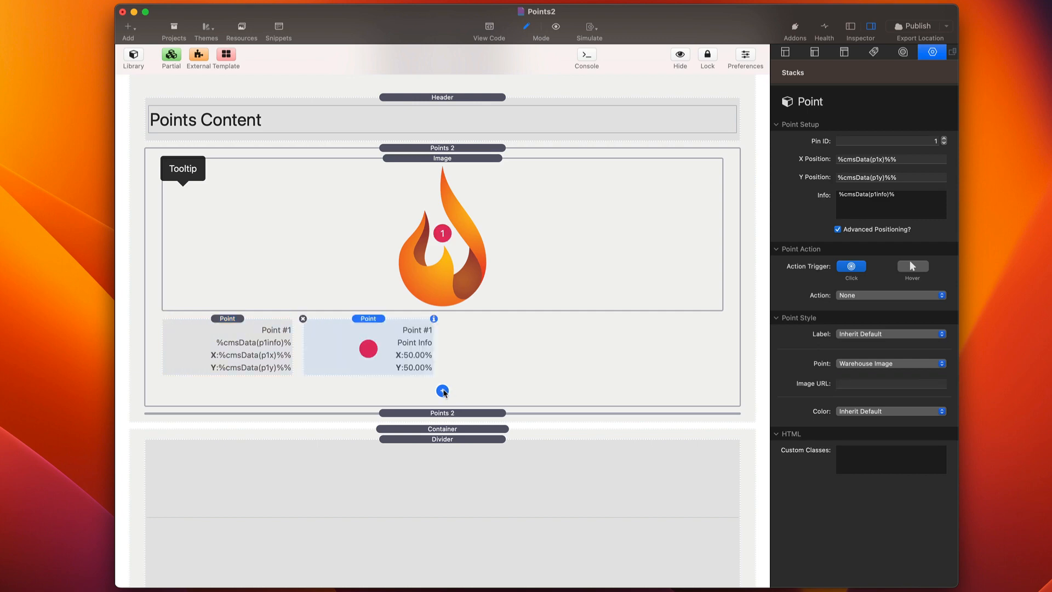
click(303, 318)
key(super+d)
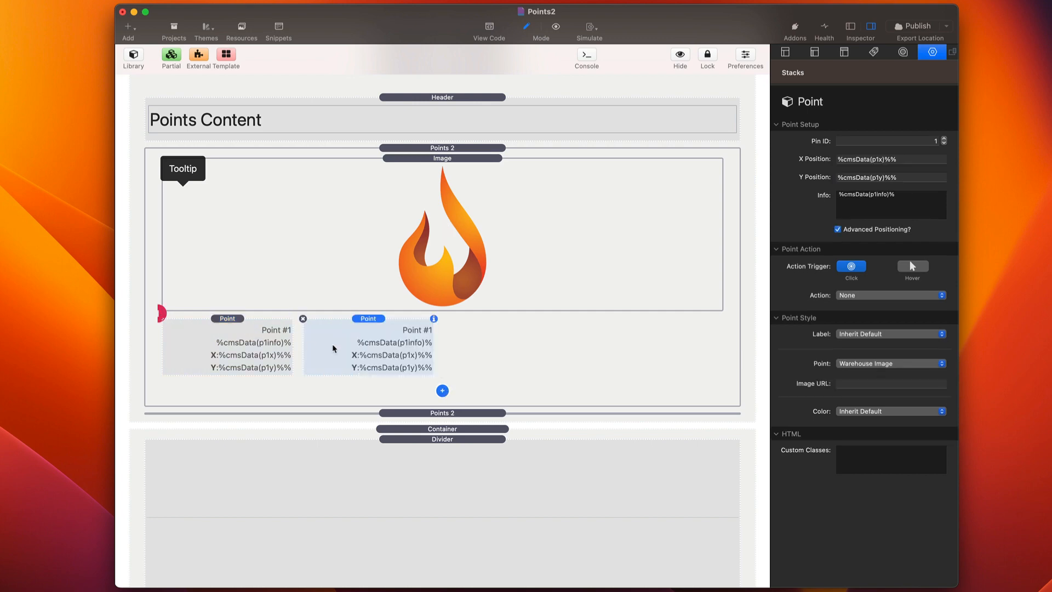
click(944, 139)
- Set the second point's X position to %cmsData(p2x)%% and its Y position to %cmsData(p2y)%%
click(879, 159)
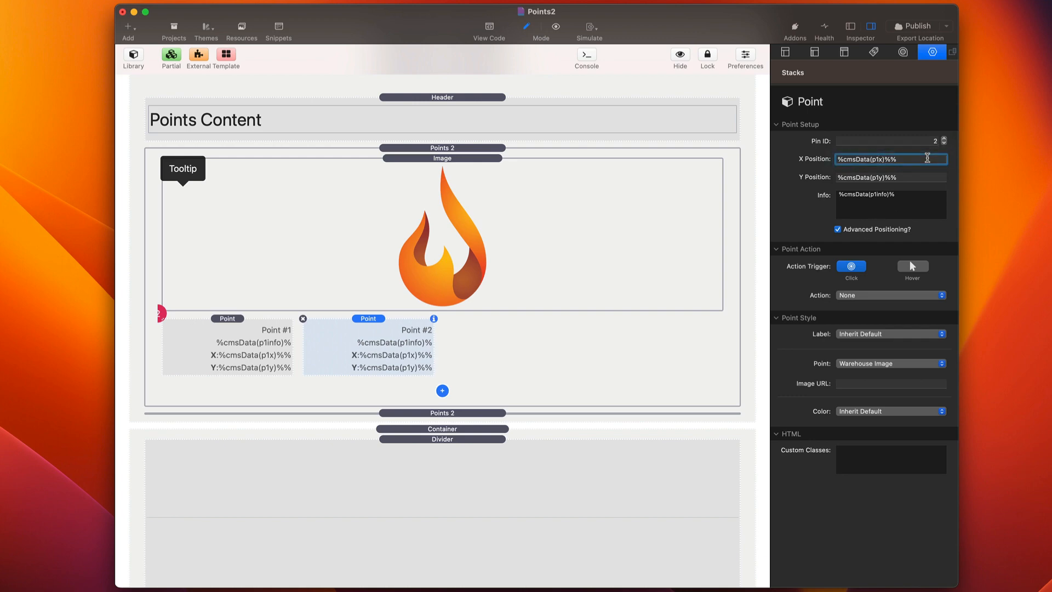
key(BackSpace)
text(2)
click(884, 175)
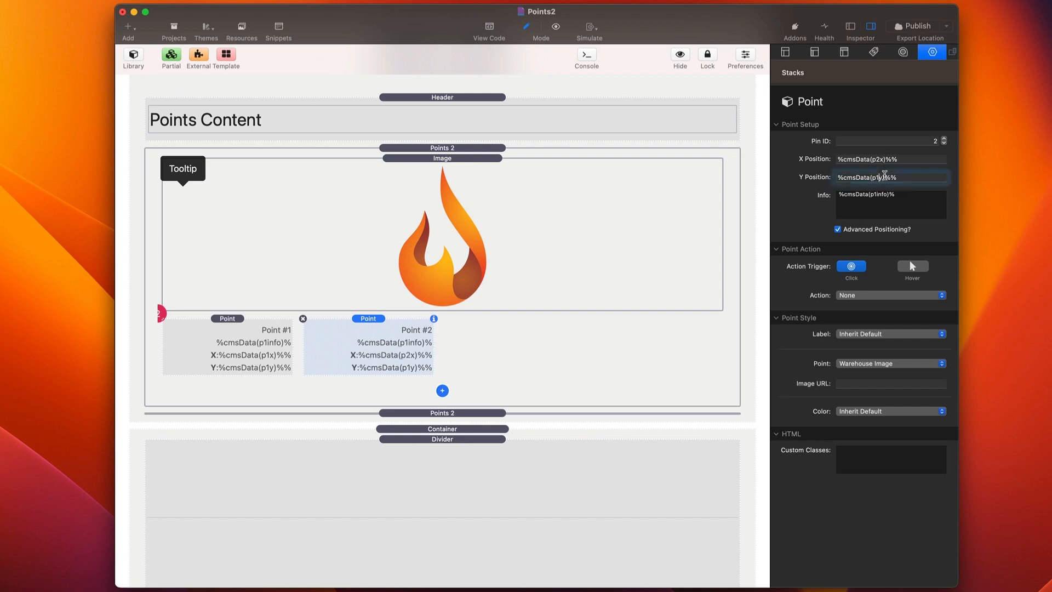
key(BackSpace)
text(2)
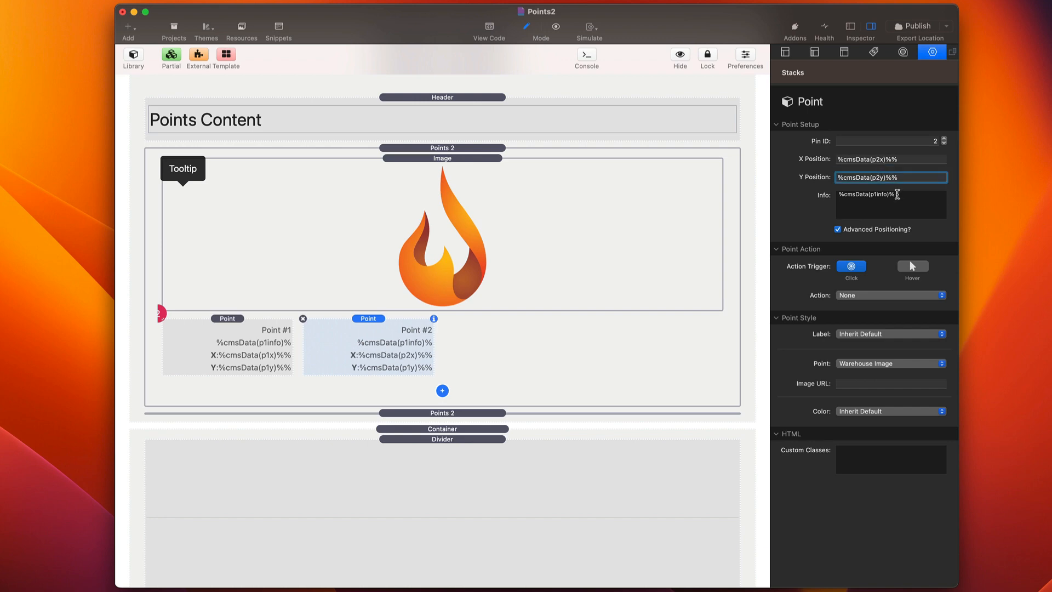
- Set the second point's info text to %cmsData(p2info)%
click(876, 193)
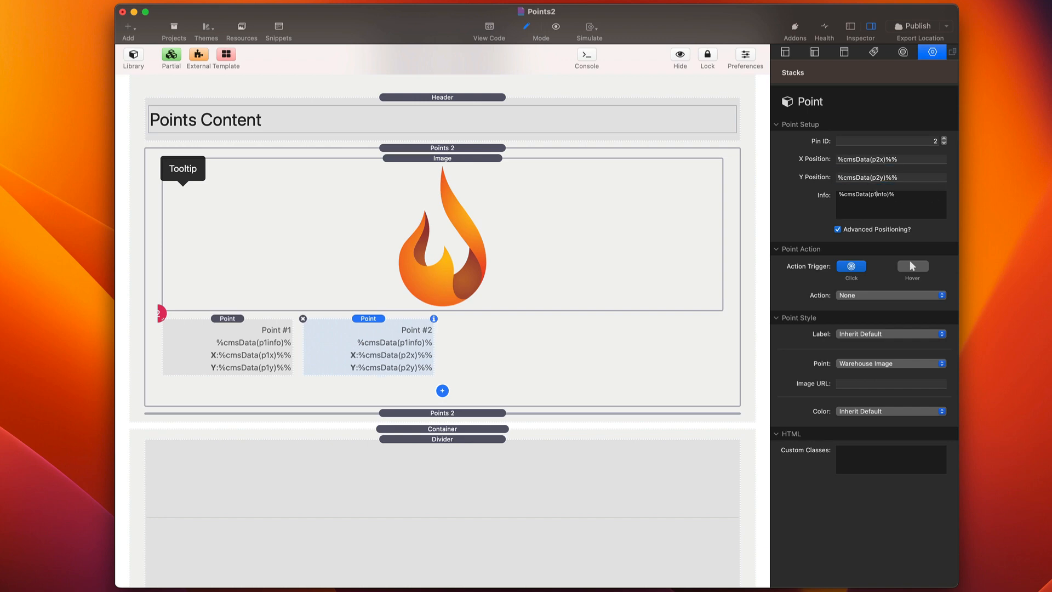
key(BackSpace)
text(2)
key(Tab)
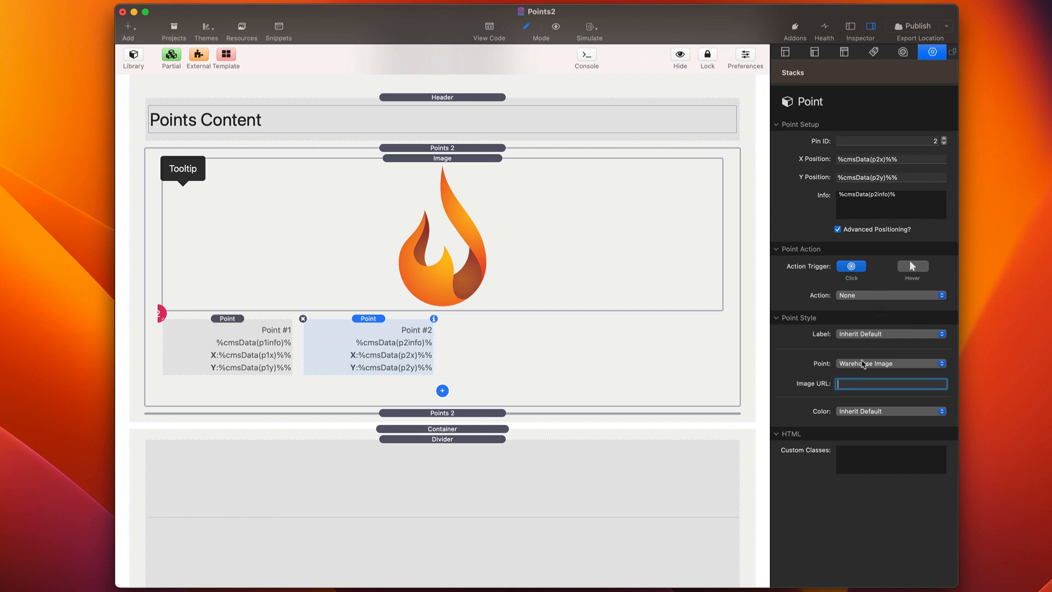
- Set the Point style of both the second and the first point back to Inherit Default
click(864, 363)
click(863, 342)
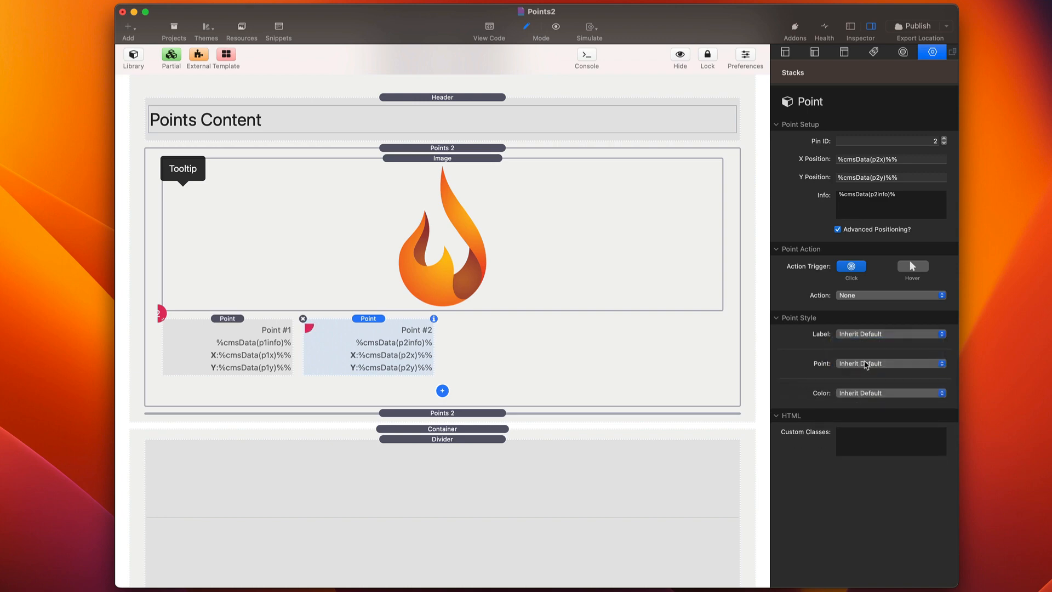
click(255, 335)
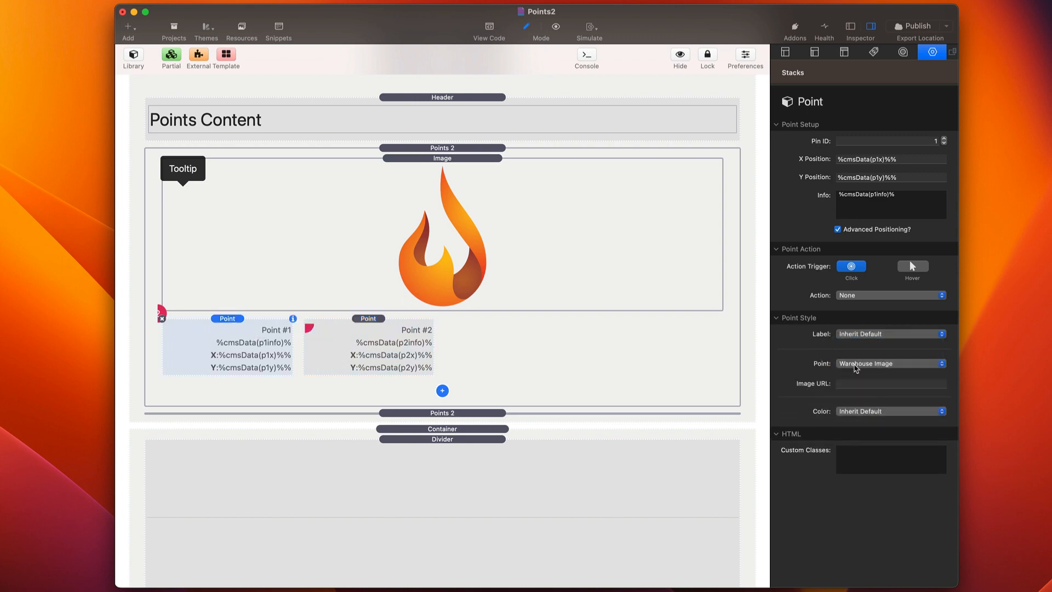
click(858, 364)
click(858, 343)
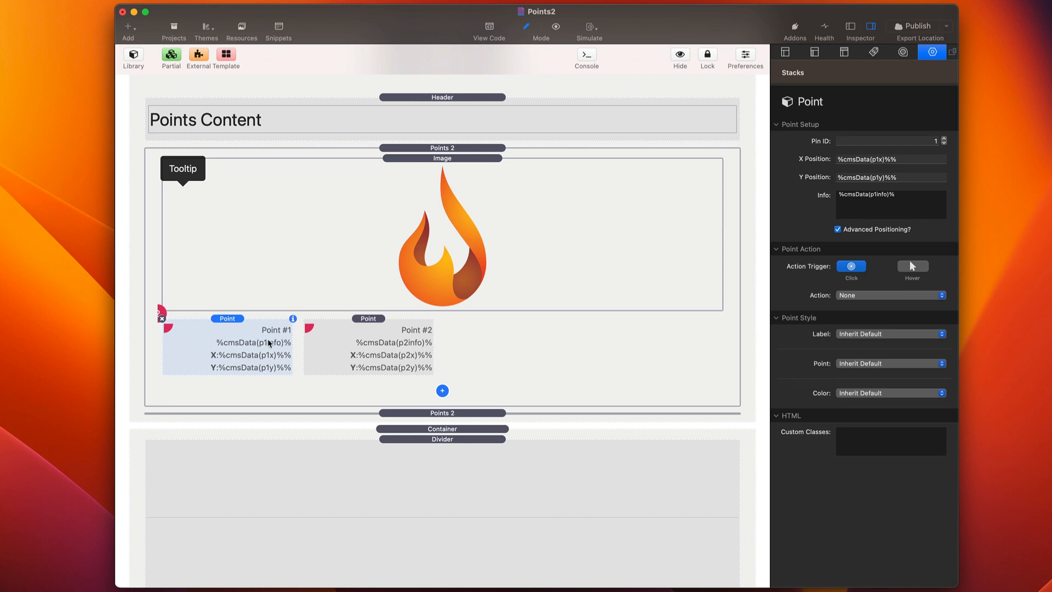
click(360, 341)
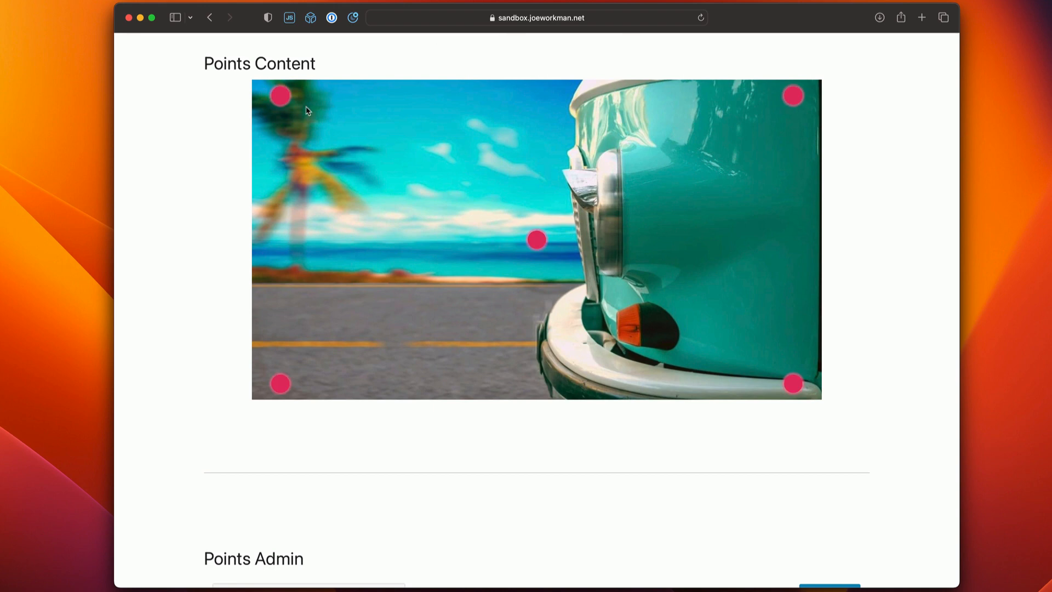
- Examine the published page in the browser, checking the image points' tooltips and the Points Admin image and list
mouse_move(271, 97)
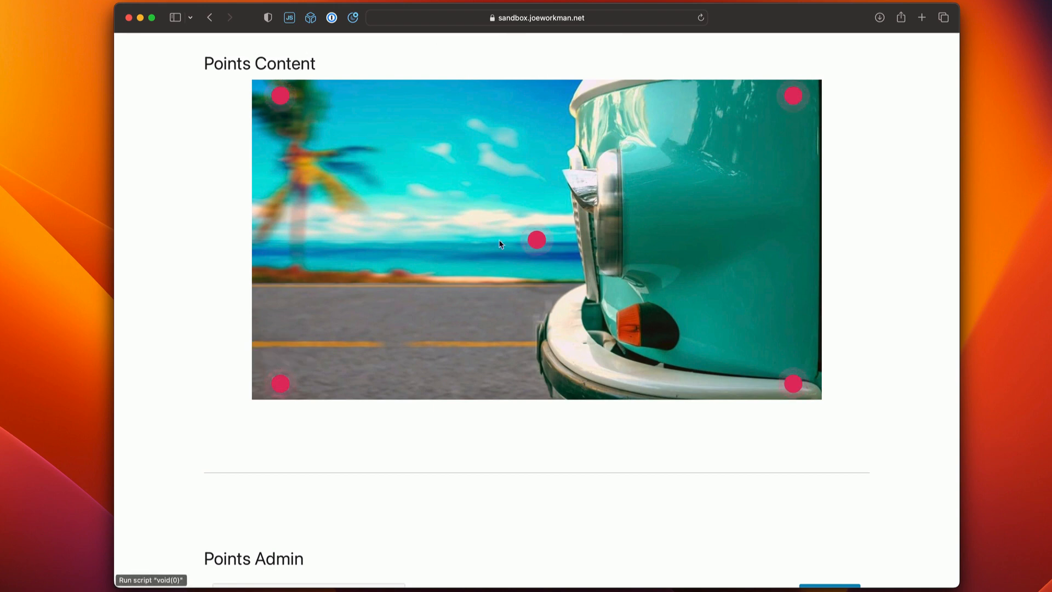
mouse_move(540, 241)
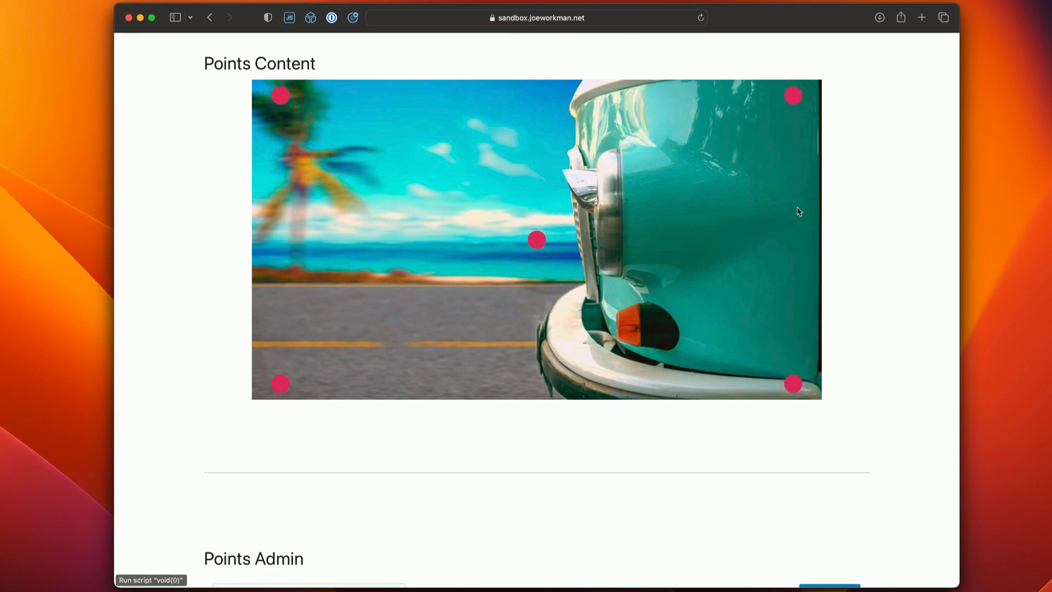
mouse_move(797, 103)
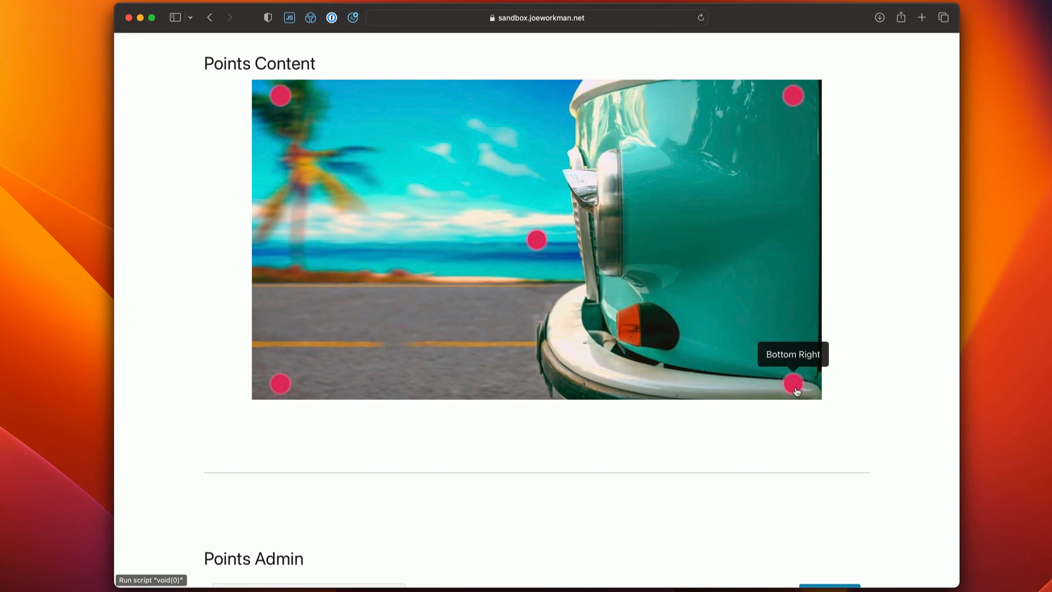
scroll(535, 285, down, 6)
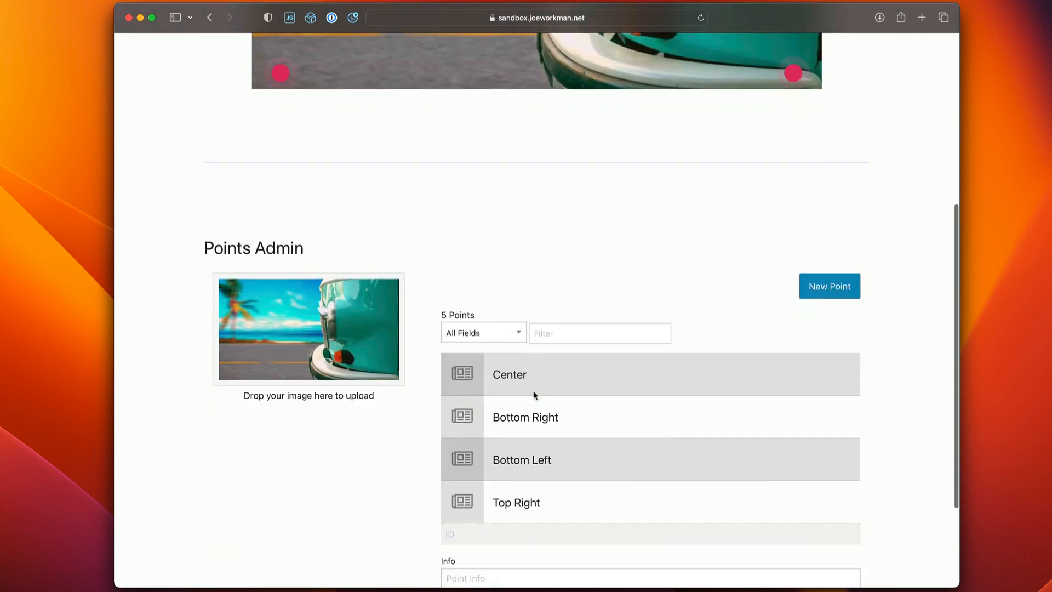
mouse_move(383, 296)
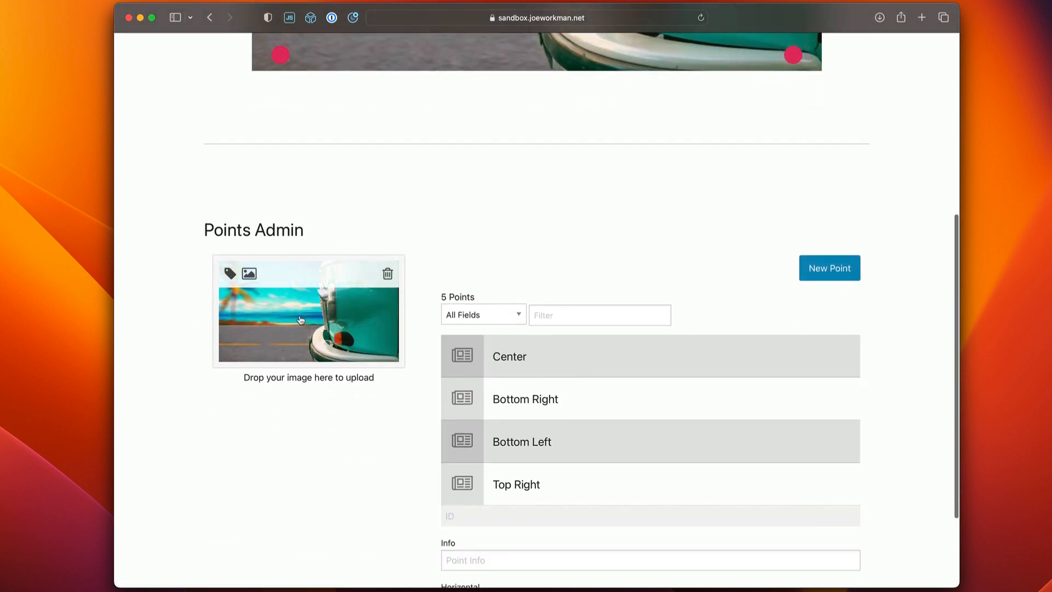
scroll(548, 284, down, 1)
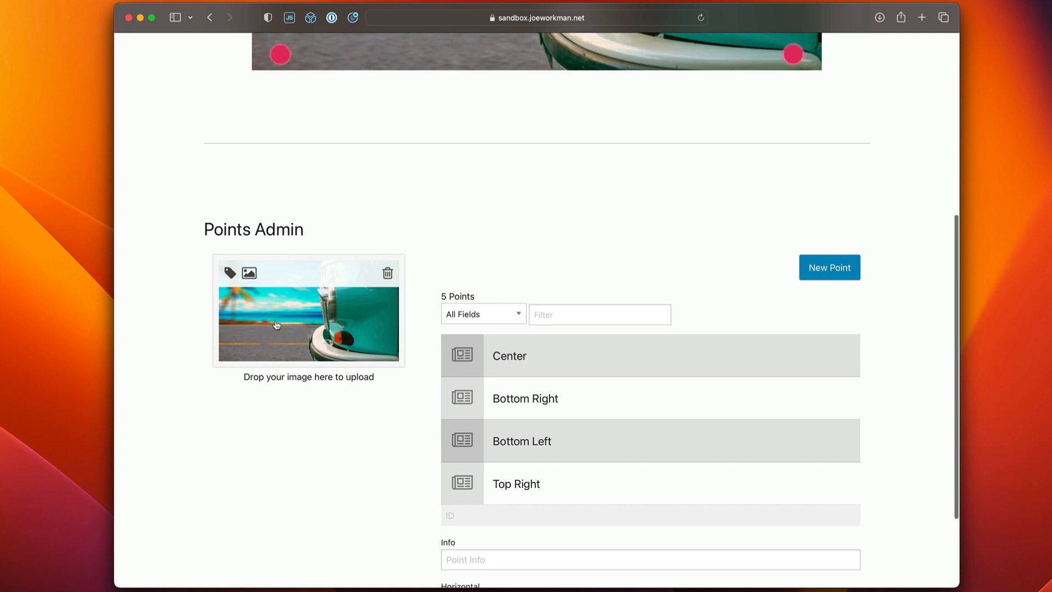
- Examine the full list of points and the entry form in the Points Admin section
scroll(646, 267, down, 4)
scroll(581, 273, down, 2)
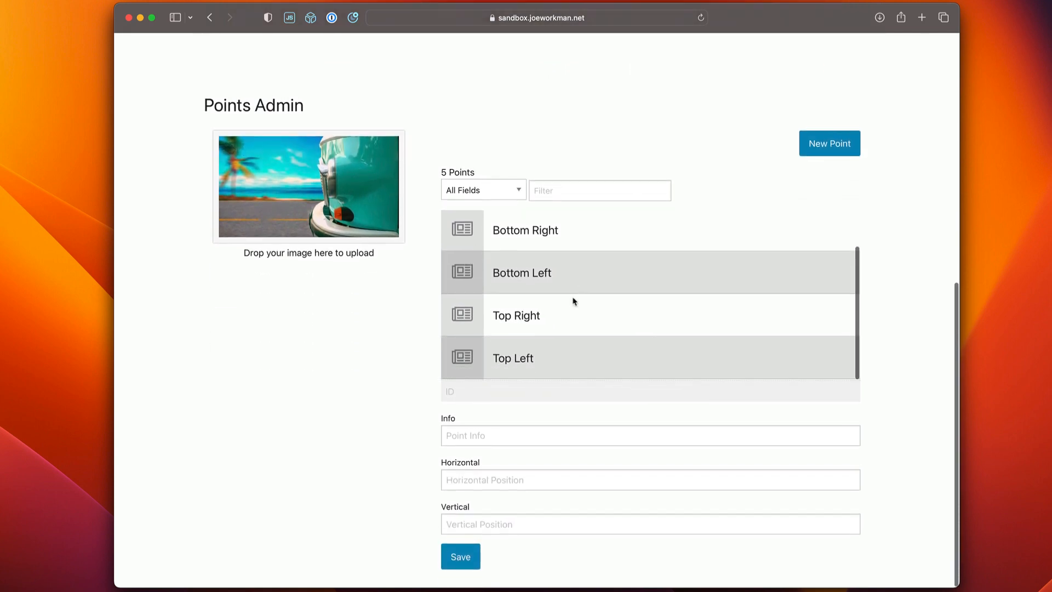
scroll(573, 299, up, 2)
scroll(570, 245, down, 2)
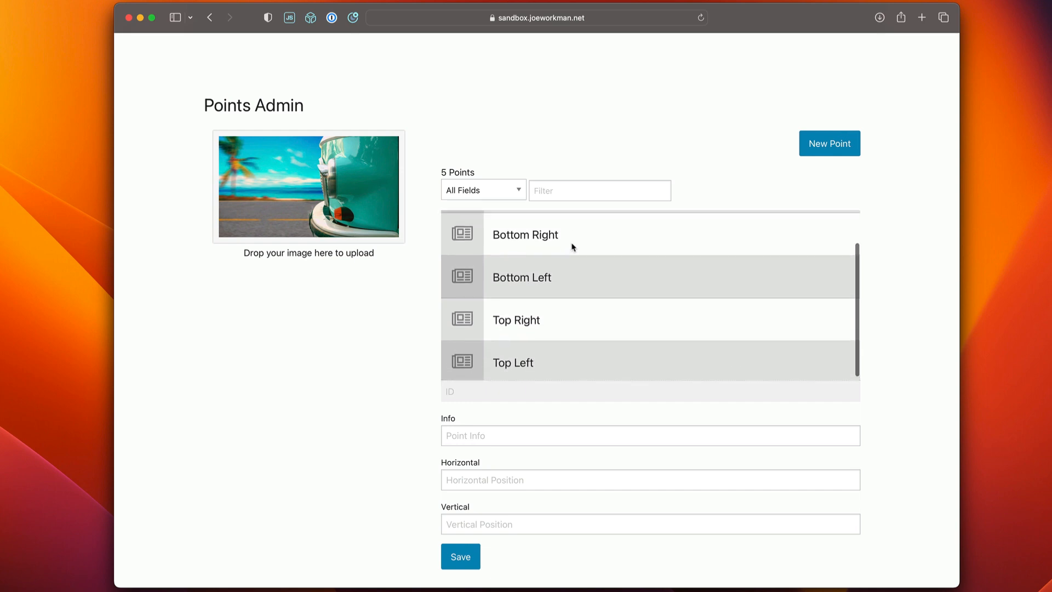
scroll(572, 246, up, 2)
scroll(587, 228, down, 2)
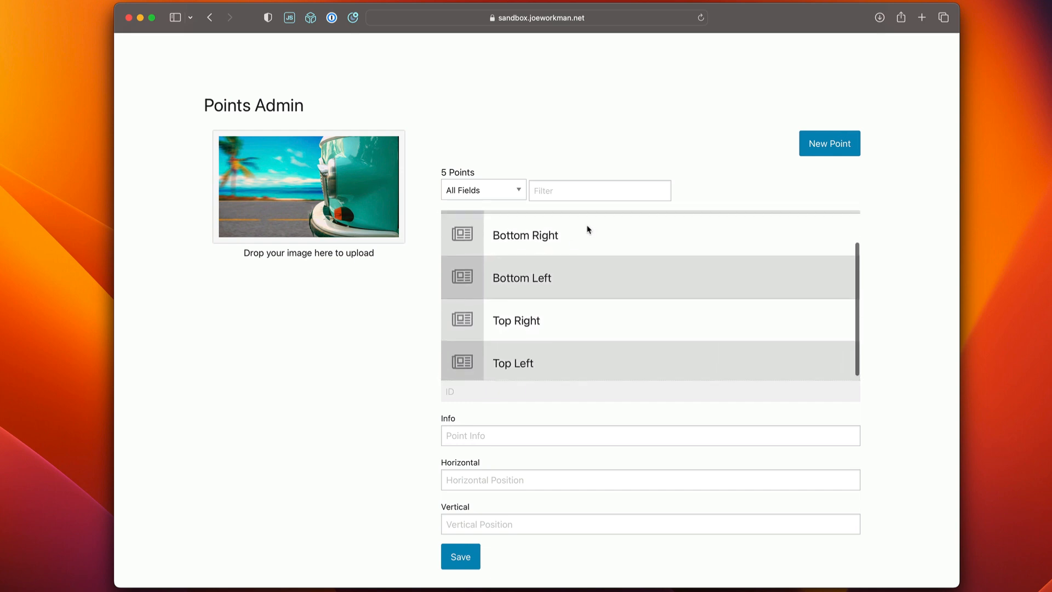
scroll(588, 230, up, 2)
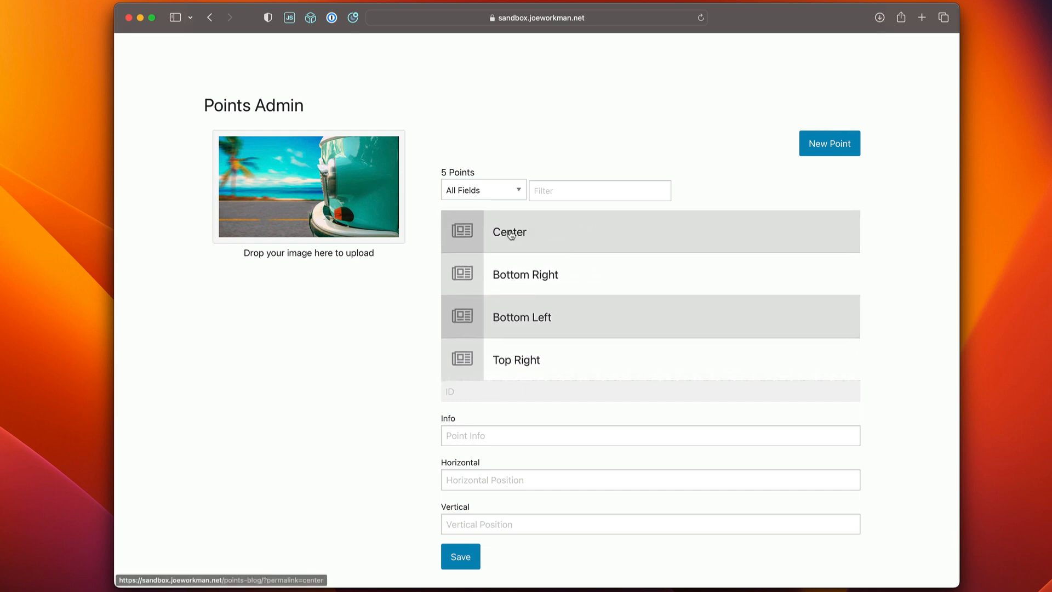
- Open the Bottom Right point, set both its horizontal and vertical positions to 75, and save it
click(520, 280)
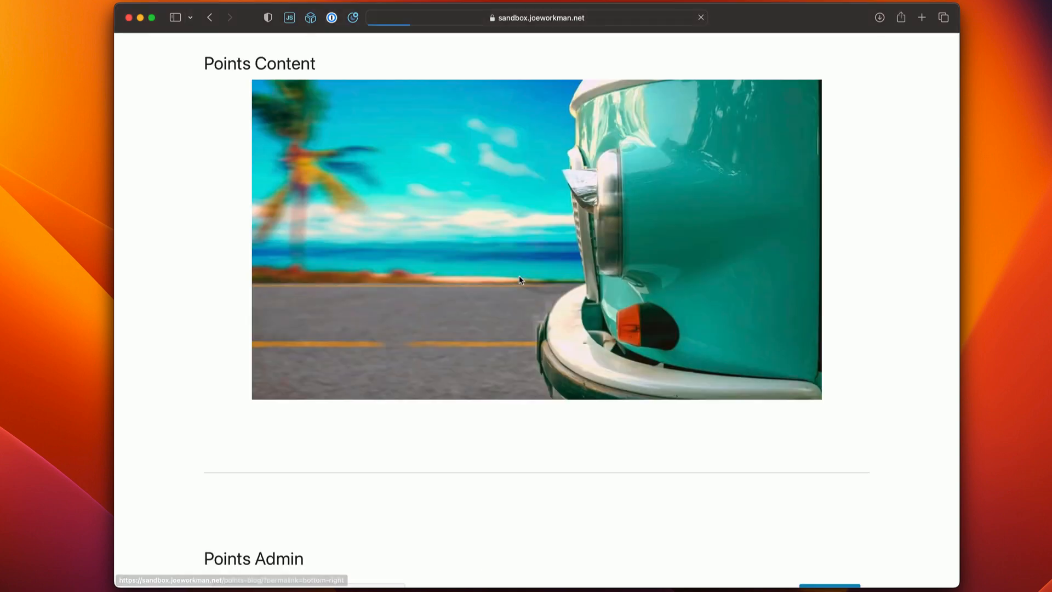
scroll(573, 343, down, 10)
scroll(503, 376, down, 2)
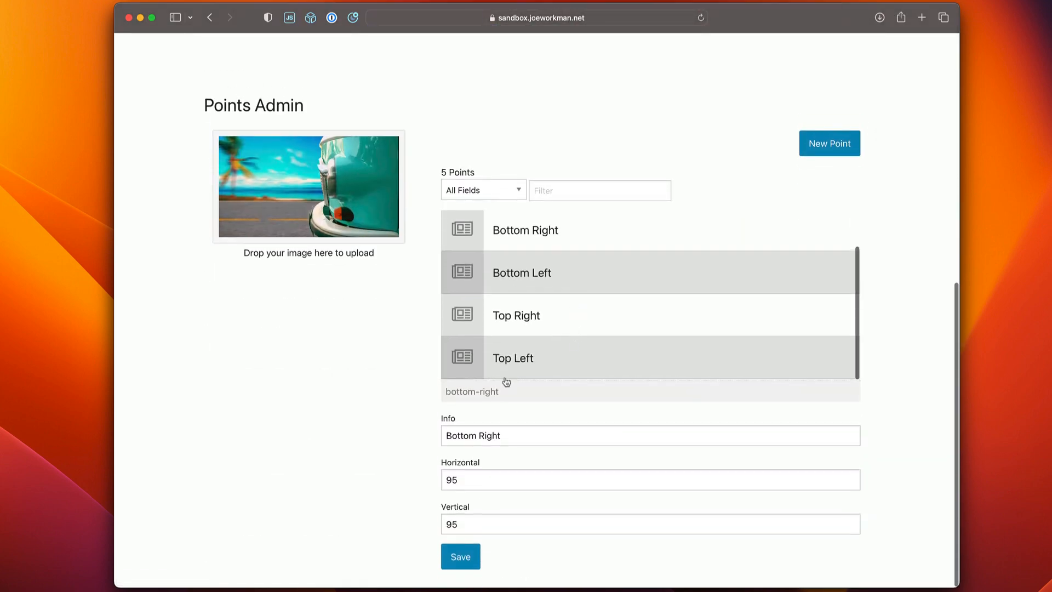
click(533, 432)
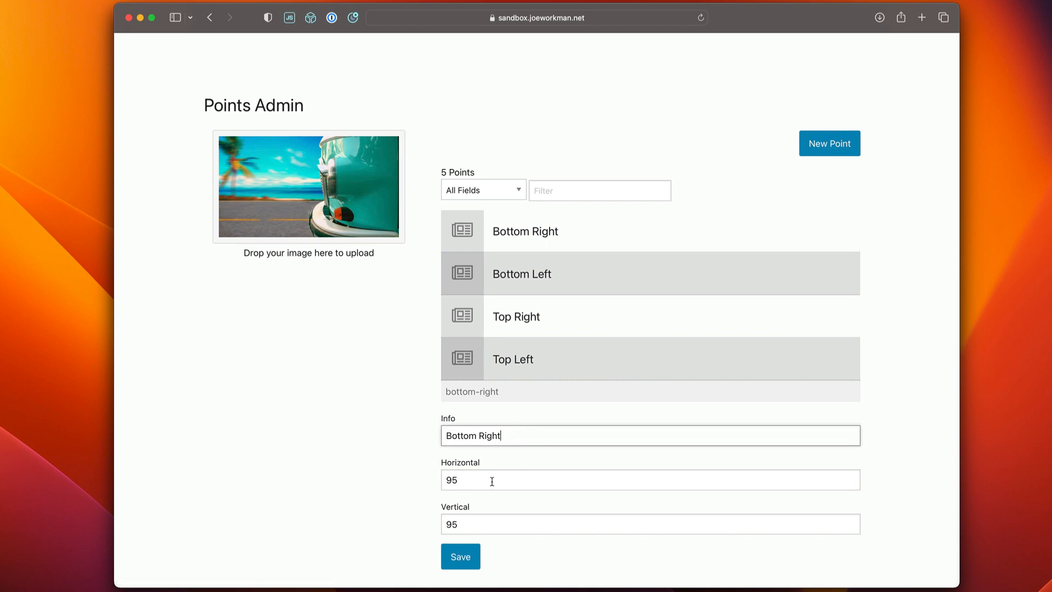
key(Tab)
key(Tab)
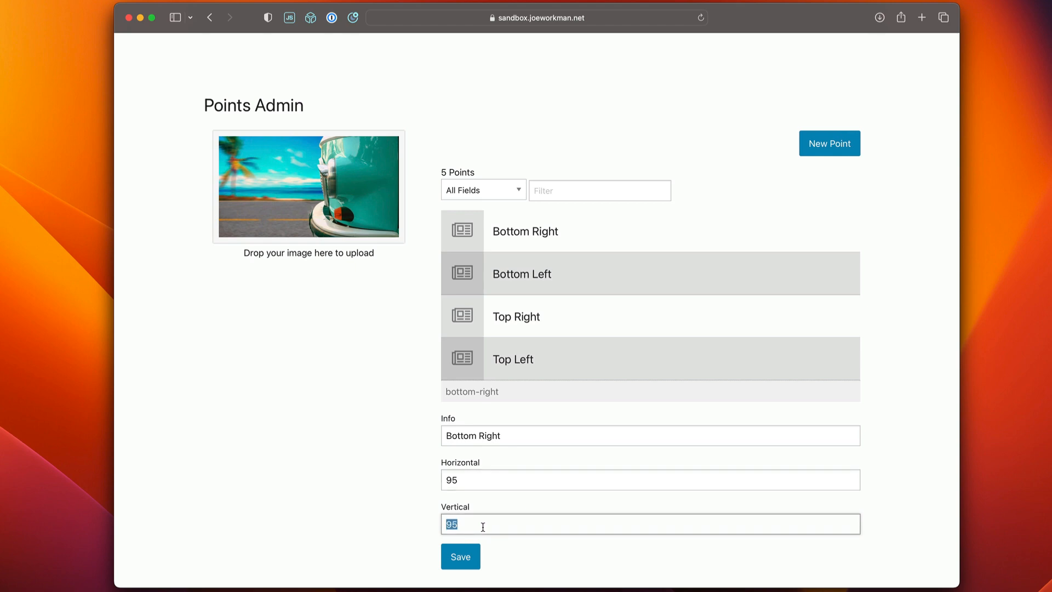
key(shift+Tab)
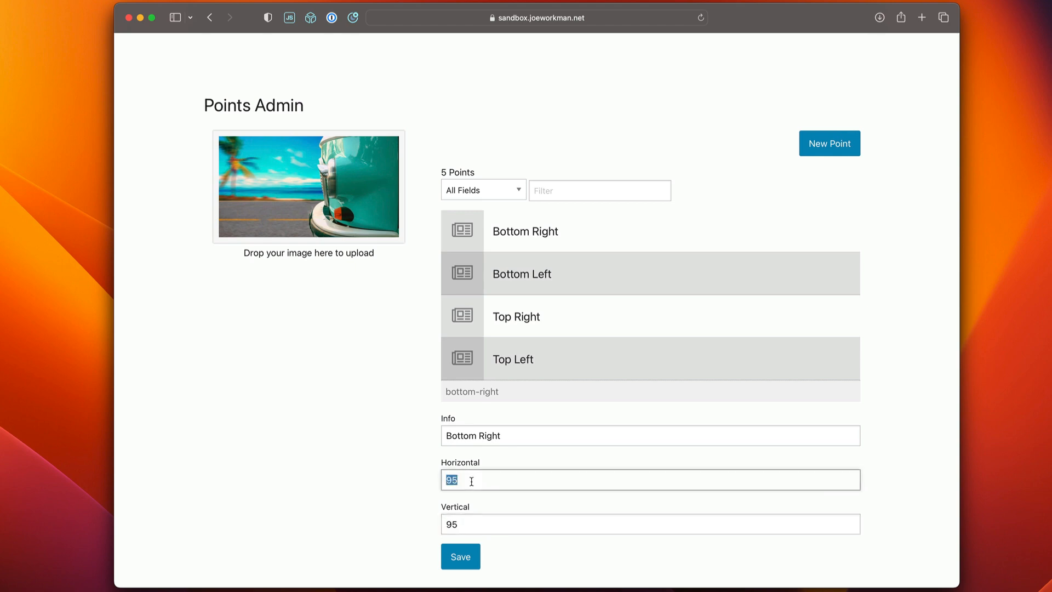
text(75)
key(Tab)
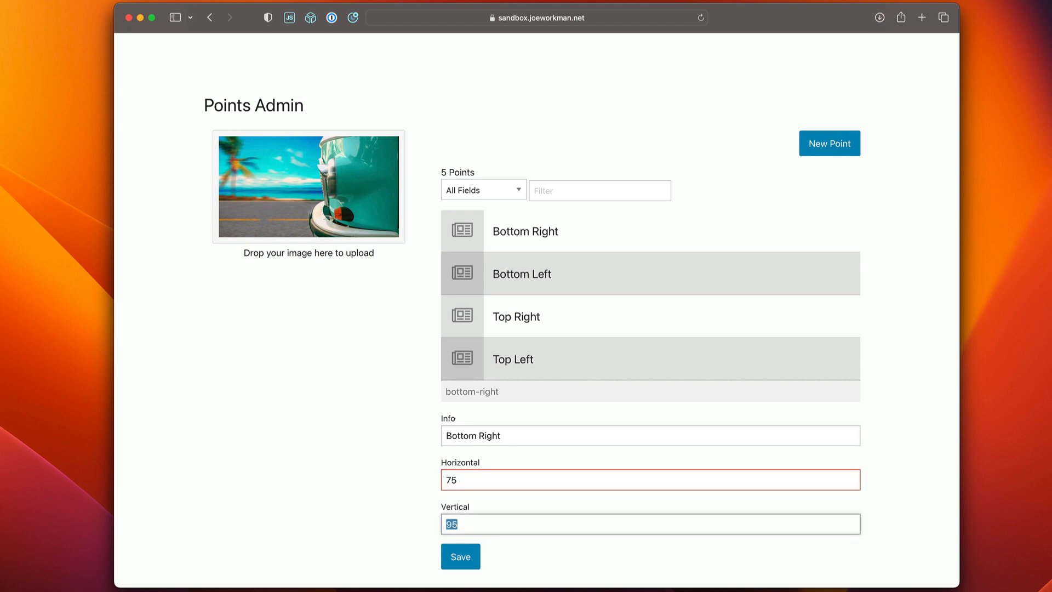
text(75)
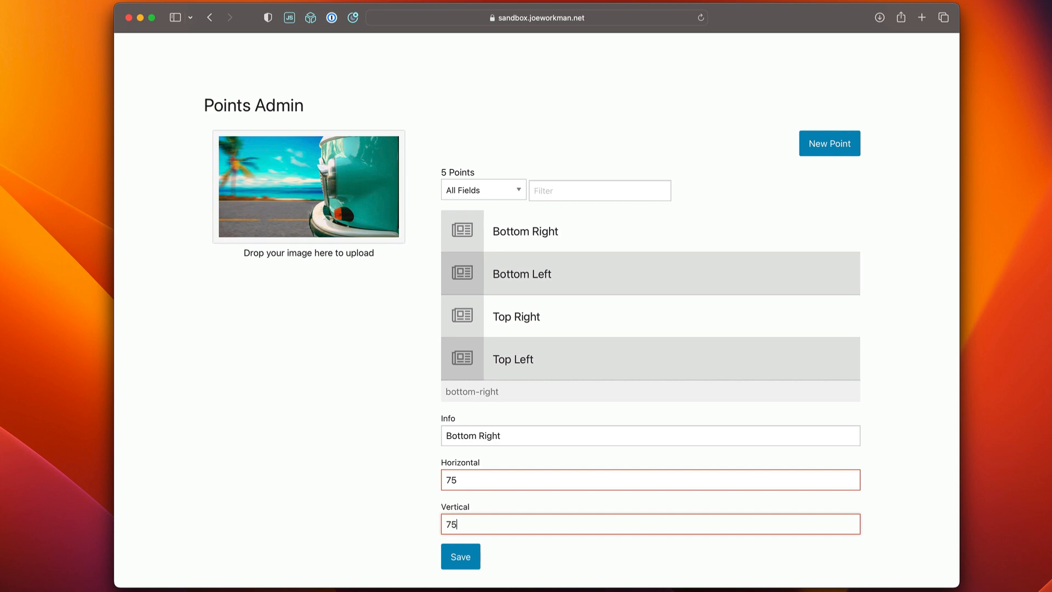
click(452, 557)
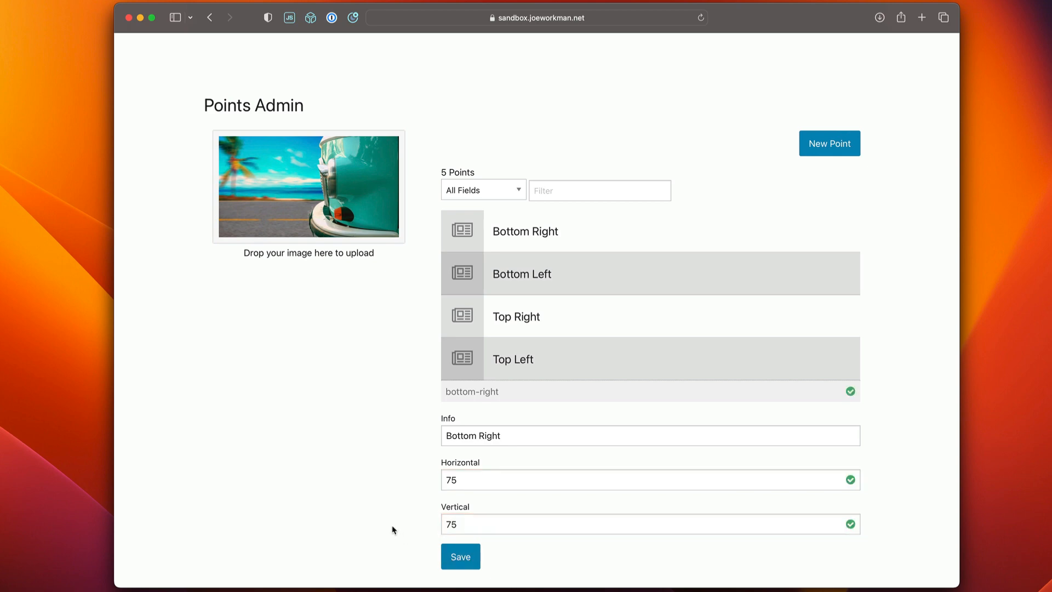
- Reload the published page and check the Bottom Right point's new position on the image
key(super+r)
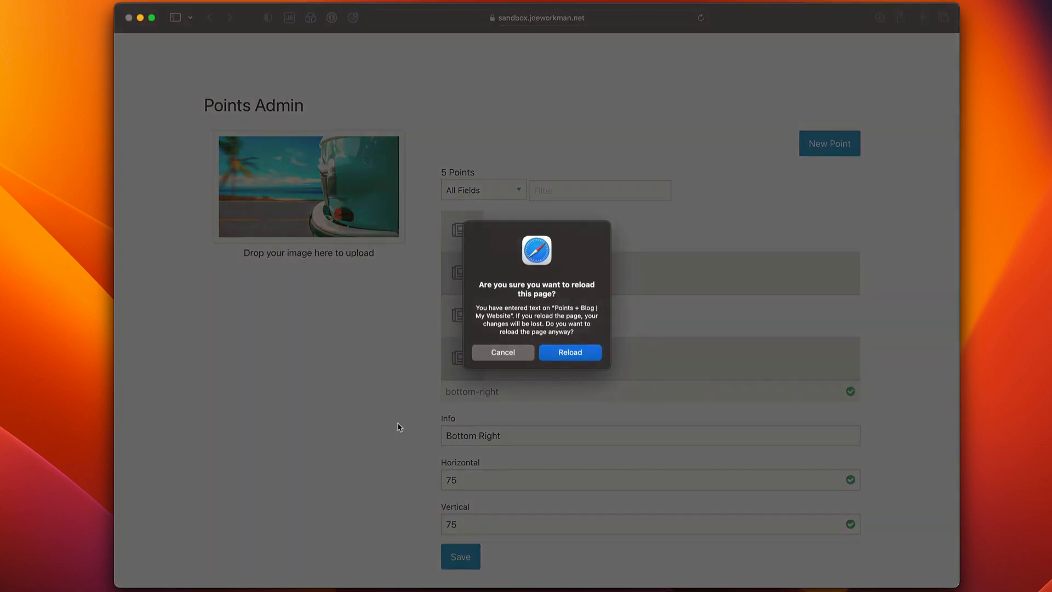
click(576, 358)
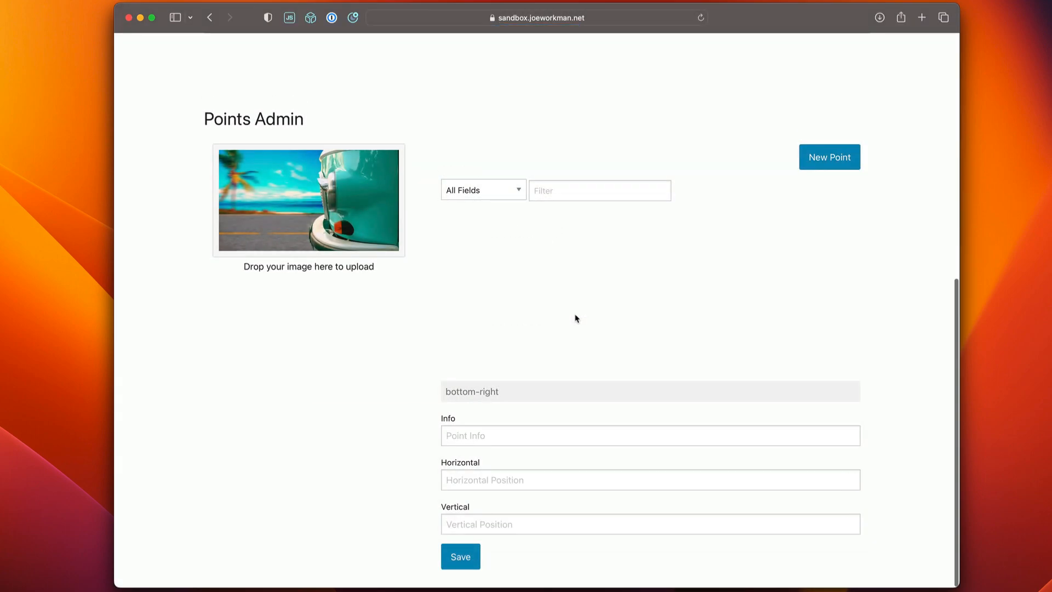
scroll(577, 317, up, 10)
mouse_move(679, 321)
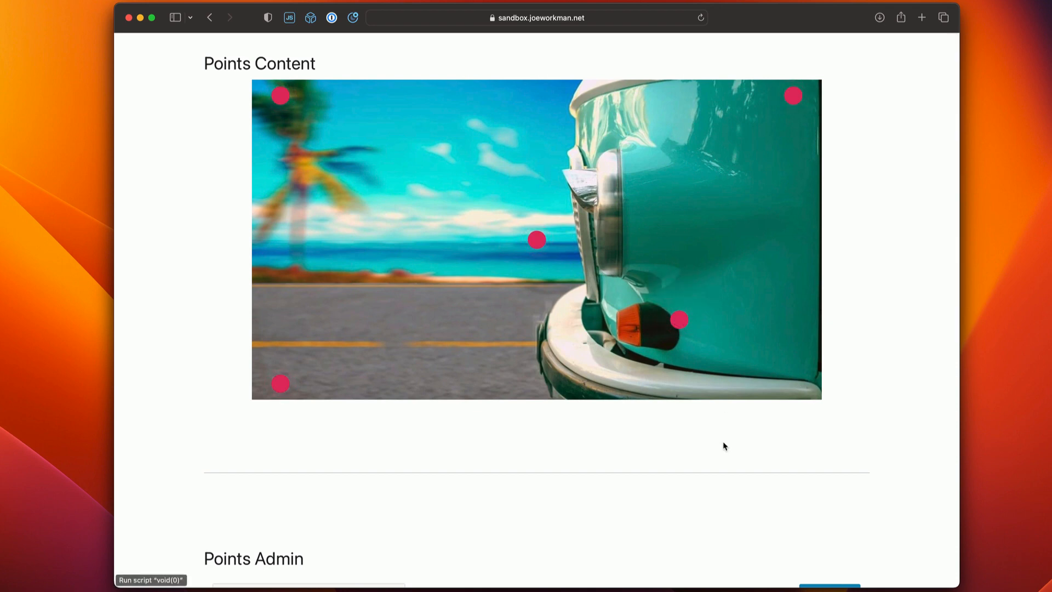
- Create and save a new point with the info text Demo Point, horizontal position 25 and vertical position 75
scroll(723, 444, down, 4)
scroll(722, 441, down, 2)
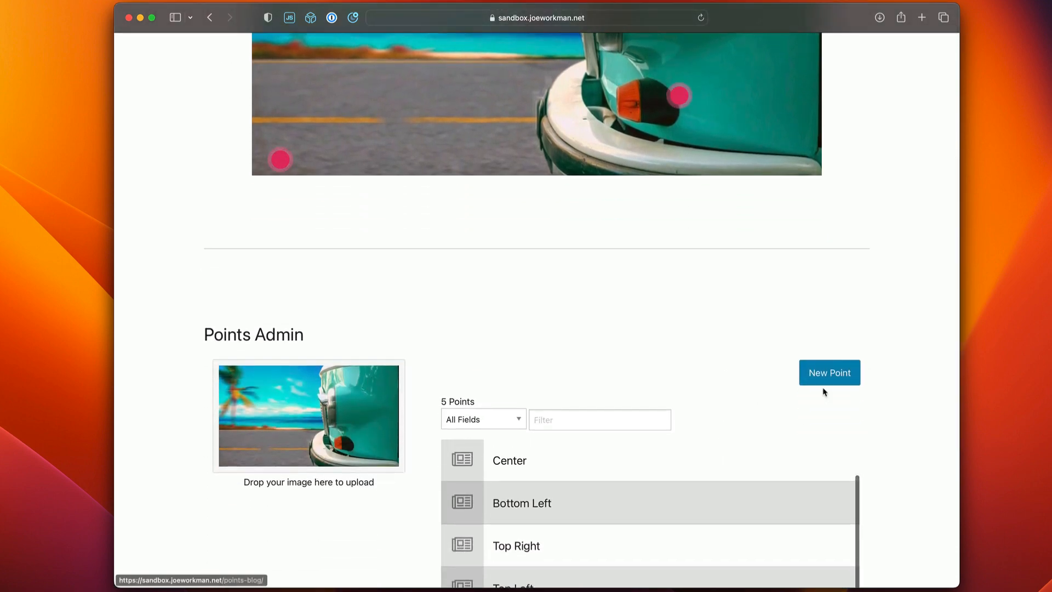
scroll(758, 349, down, 2)
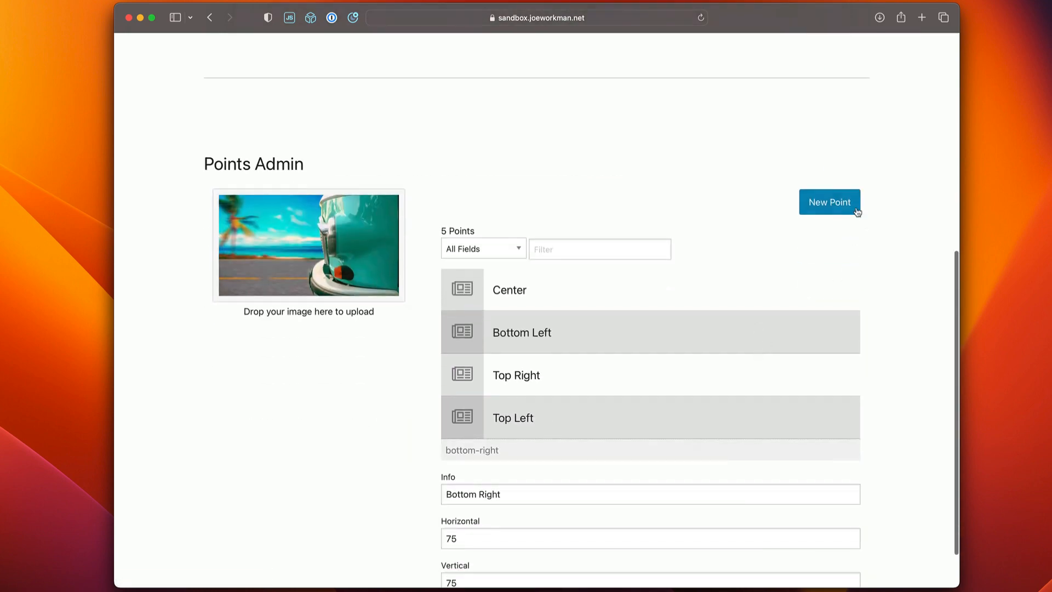
click(820, 205)
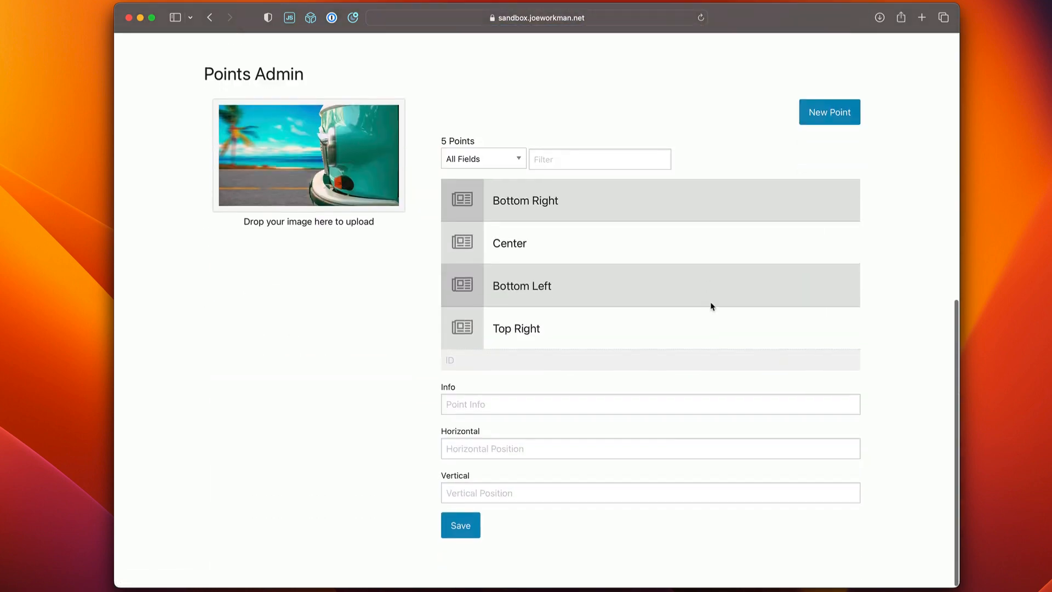
click(496, 431)
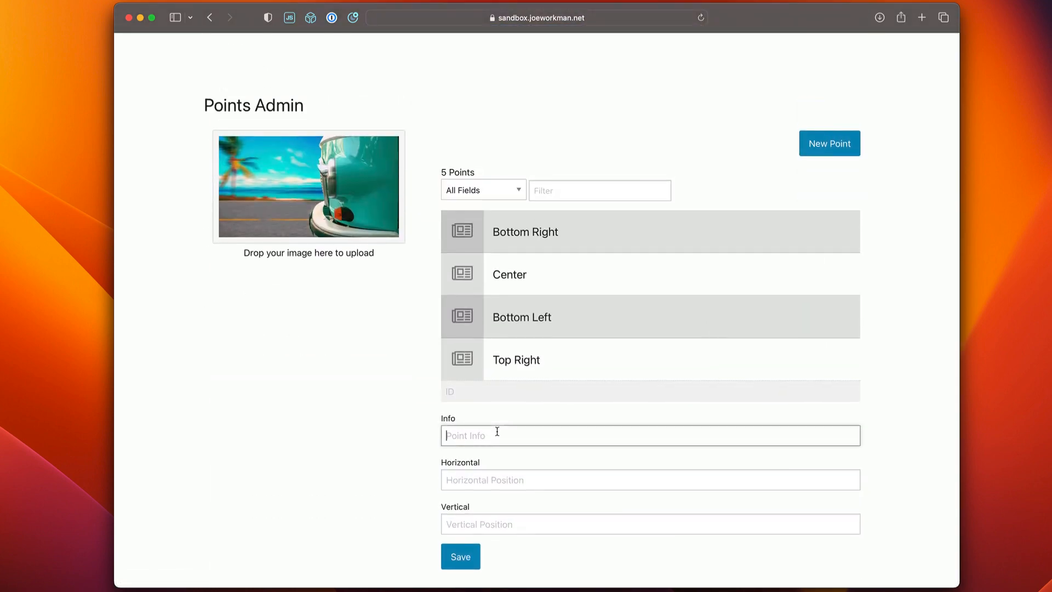
text(Demo Point)
key(Tab)
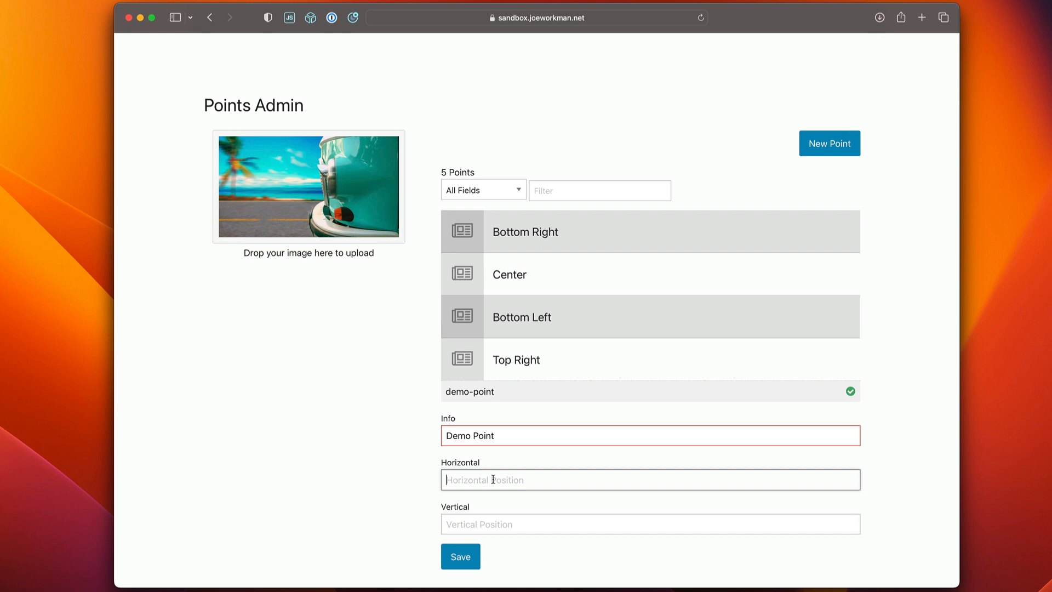
text(25)
click(490, 529)
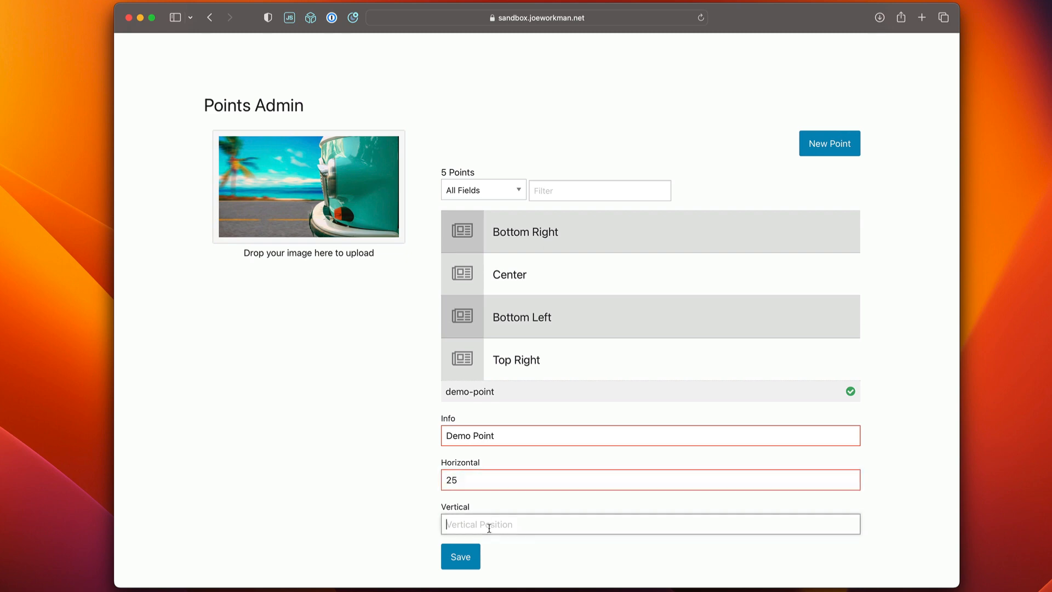
text(75)
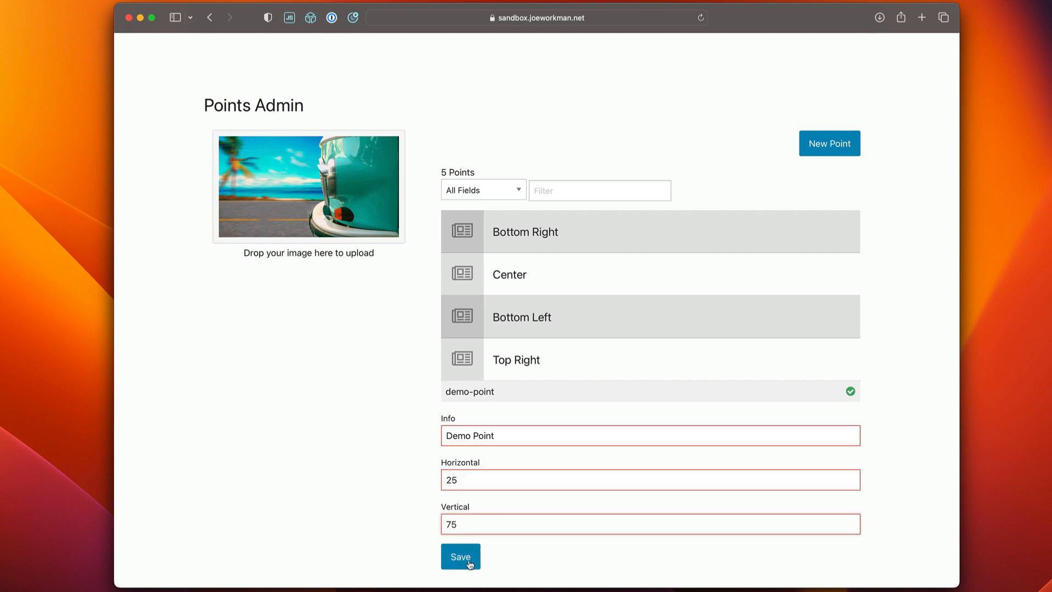
click(470, 563)
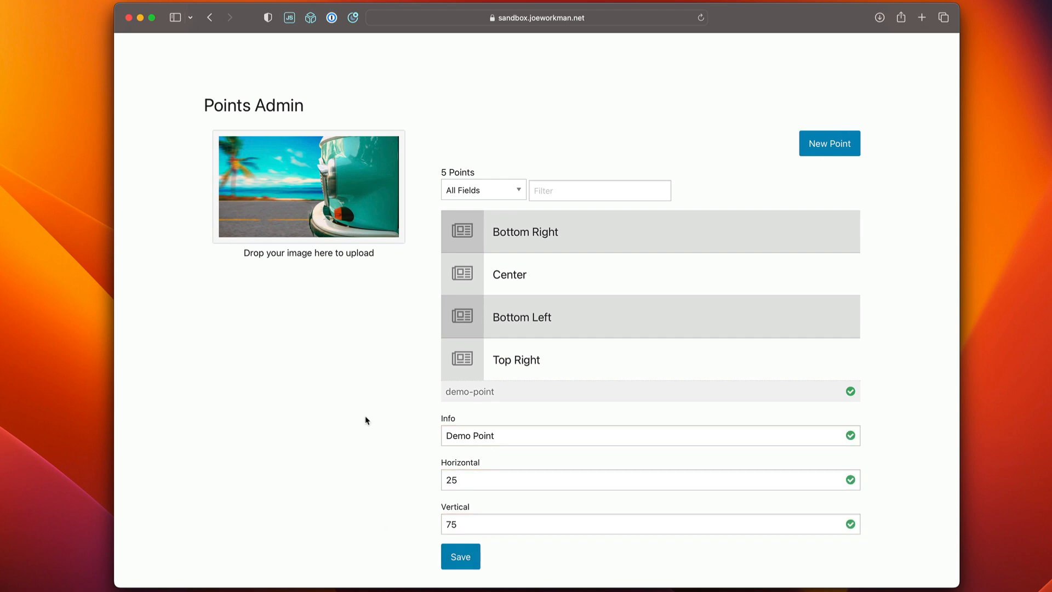
- Reload the published page and check the Demo Point's position and tooltip on the image
key(super+r)
click(586, 355)
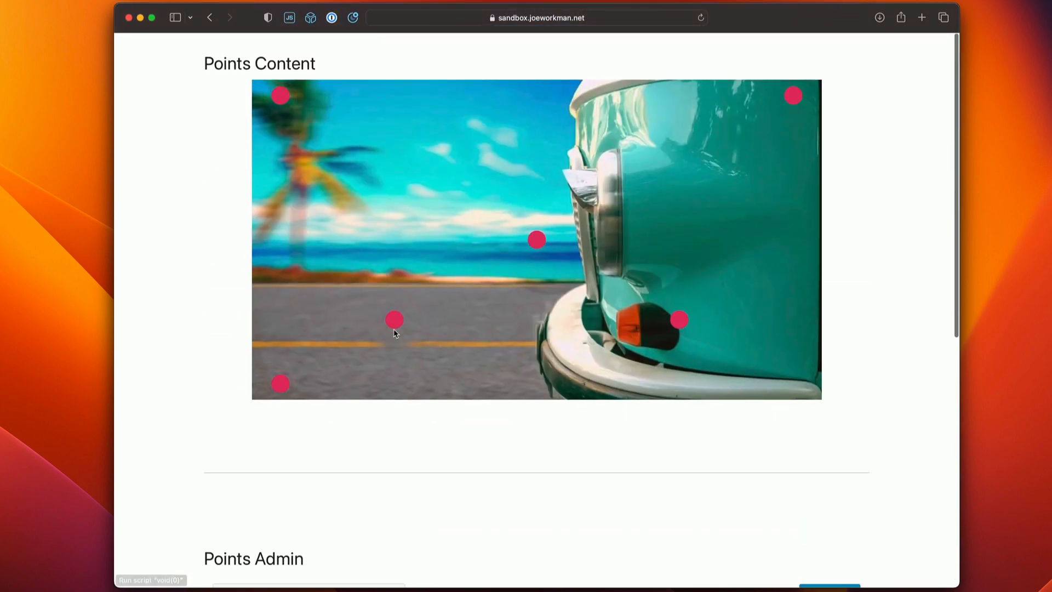
mouse_move(396, 323)
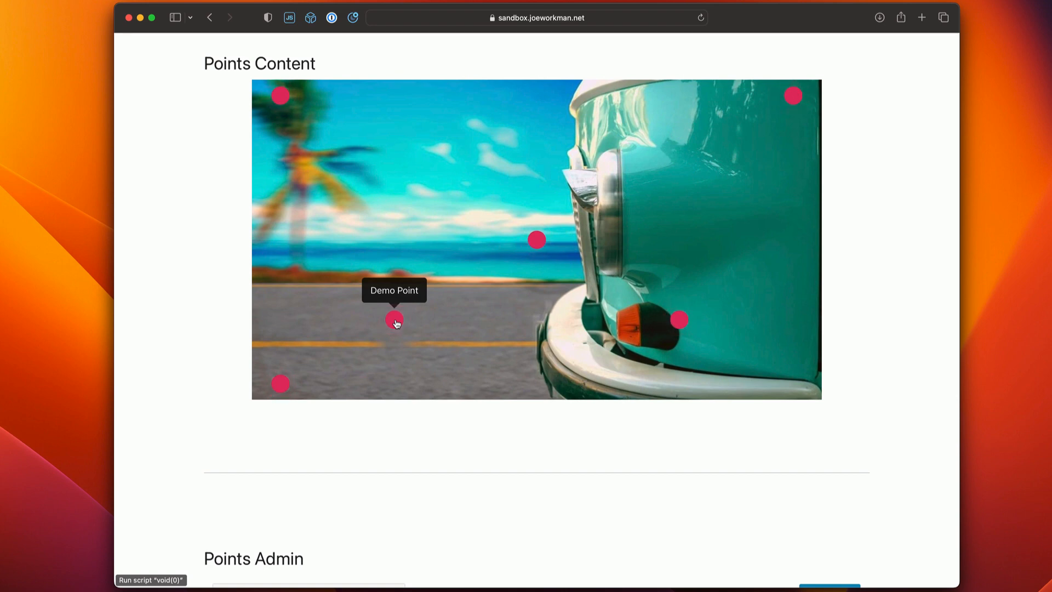
- Compare the points shown on the published image with the entries in the Points Admin list
scroll(415, 341, down, 6)
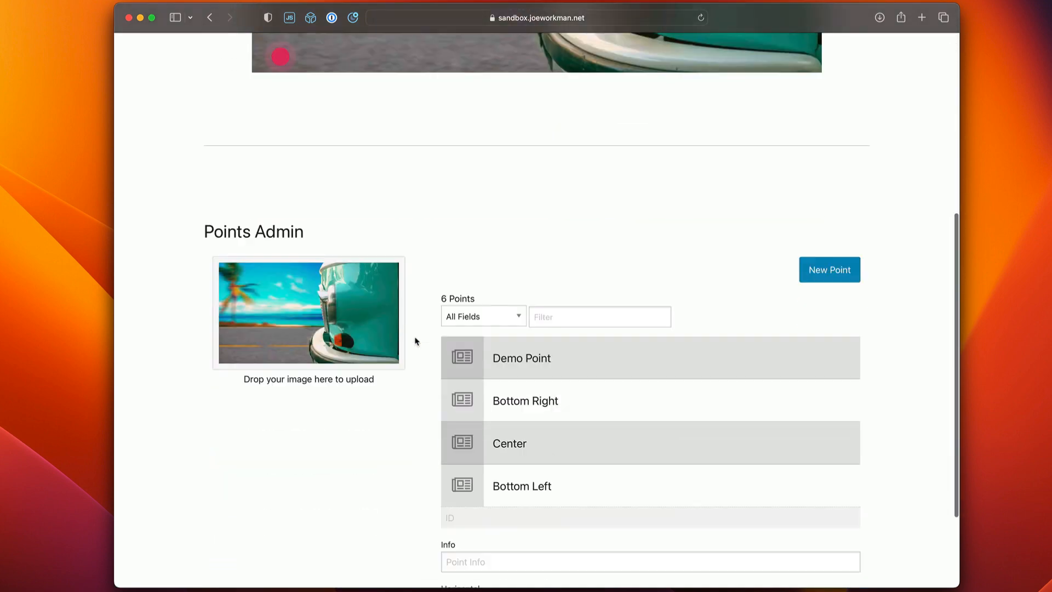
scroll(415, 342, down, 2)
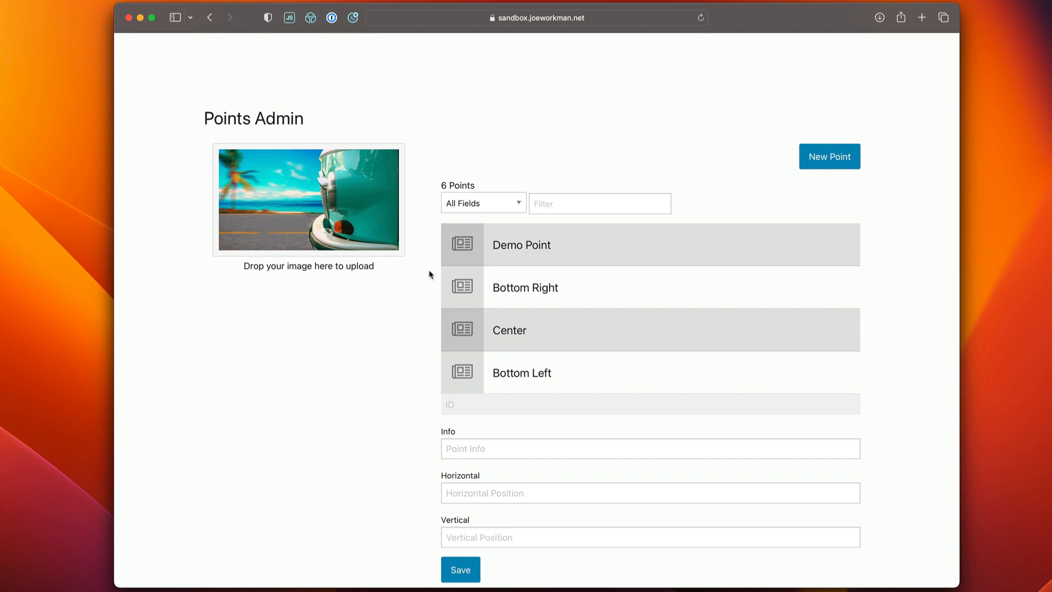
scroll(426, 243, up, 8)
scroll(426, 243, down, 9)
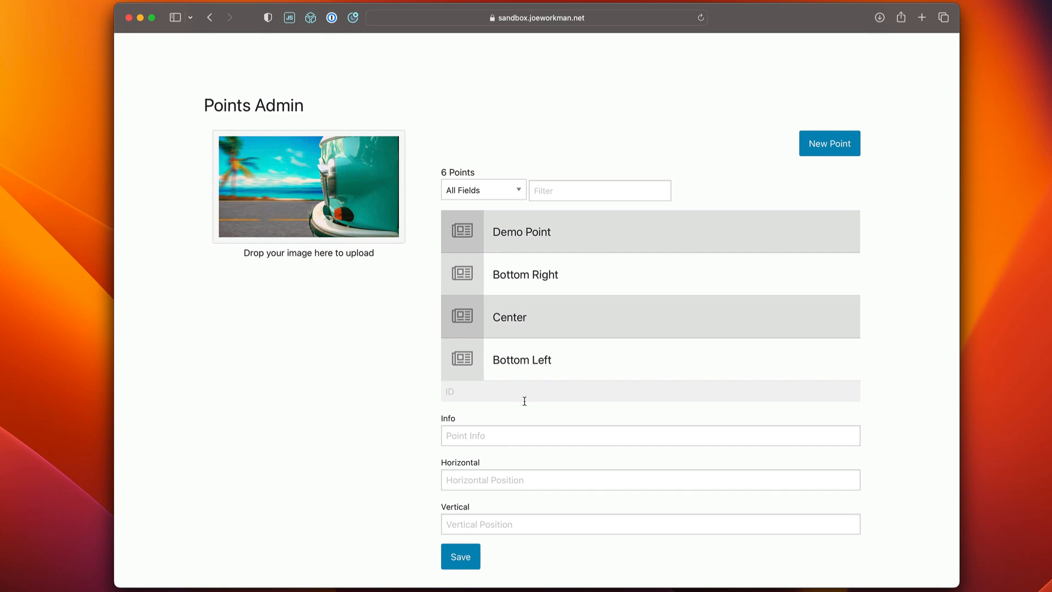
scroll(391, 327, up, 8)
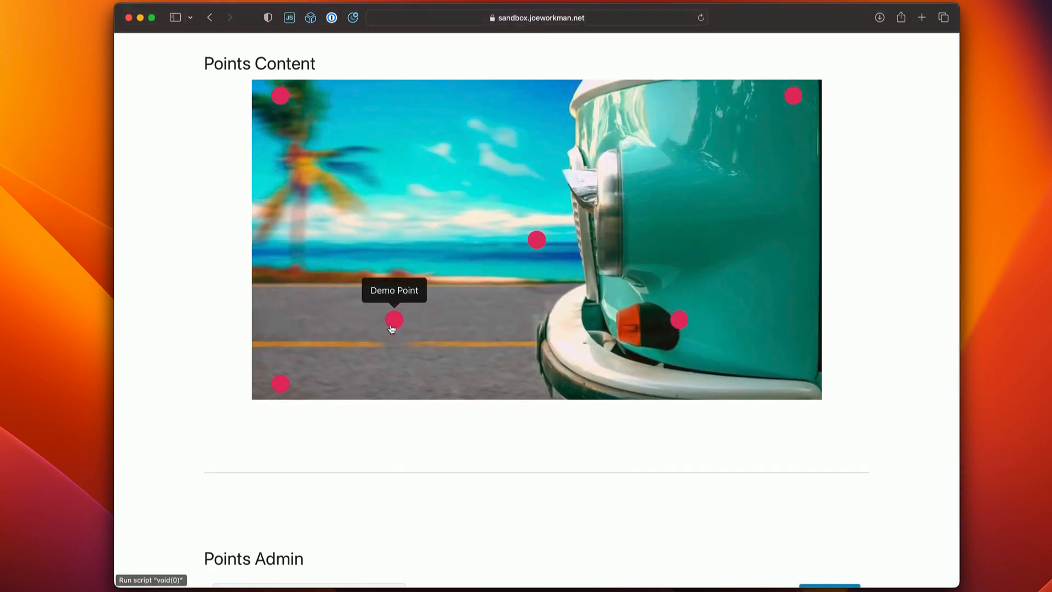
scroll(403, 363, down, 8)
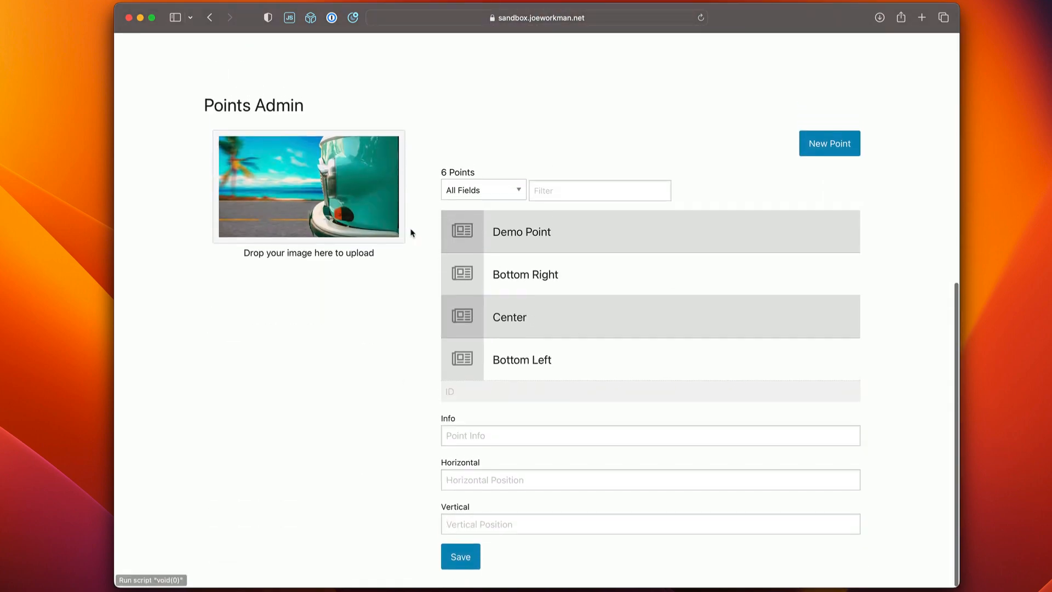
scroll(411, 237, up, 8)
scroll(458, 297, down, 8)
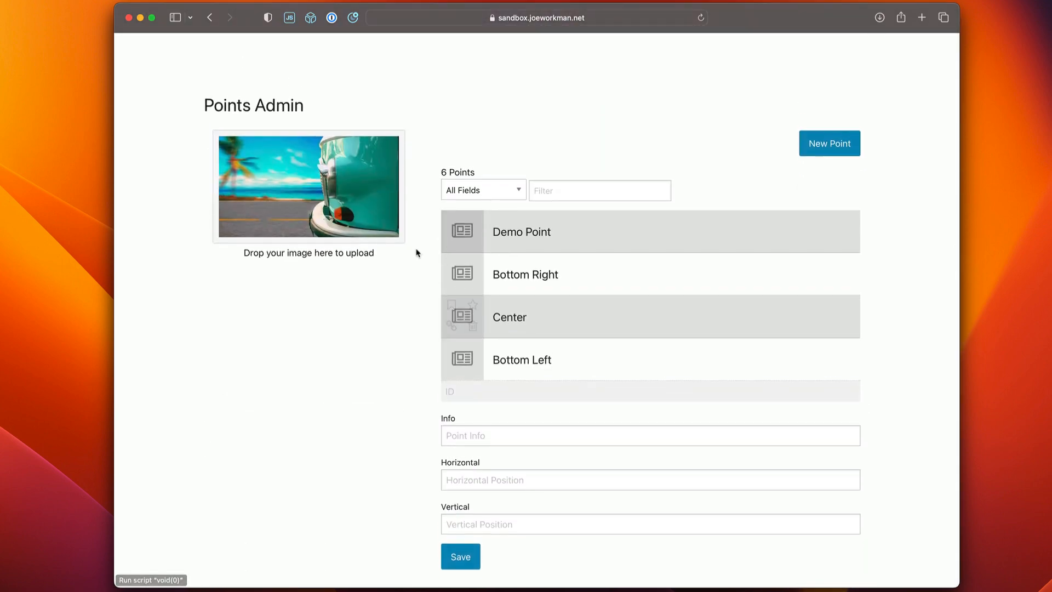
scroll(417, 253, up, 8)
scroll(417, 253, down, 1)
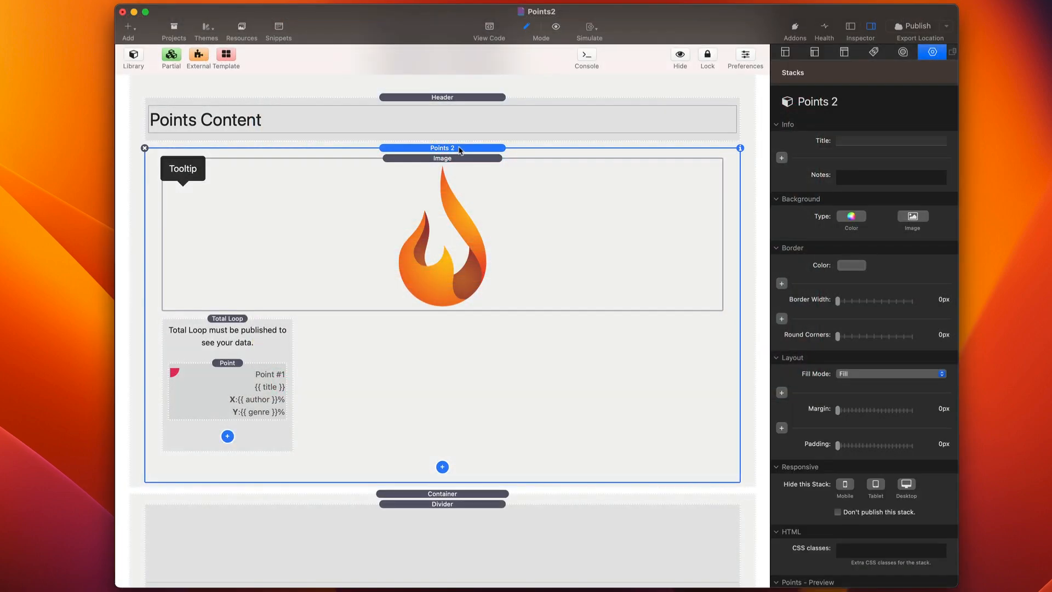
- In the Points2 project in RapidWeaver, inspect the settings of the Image, Point and Total Loop stacks inside Points 2
click(392, 187)
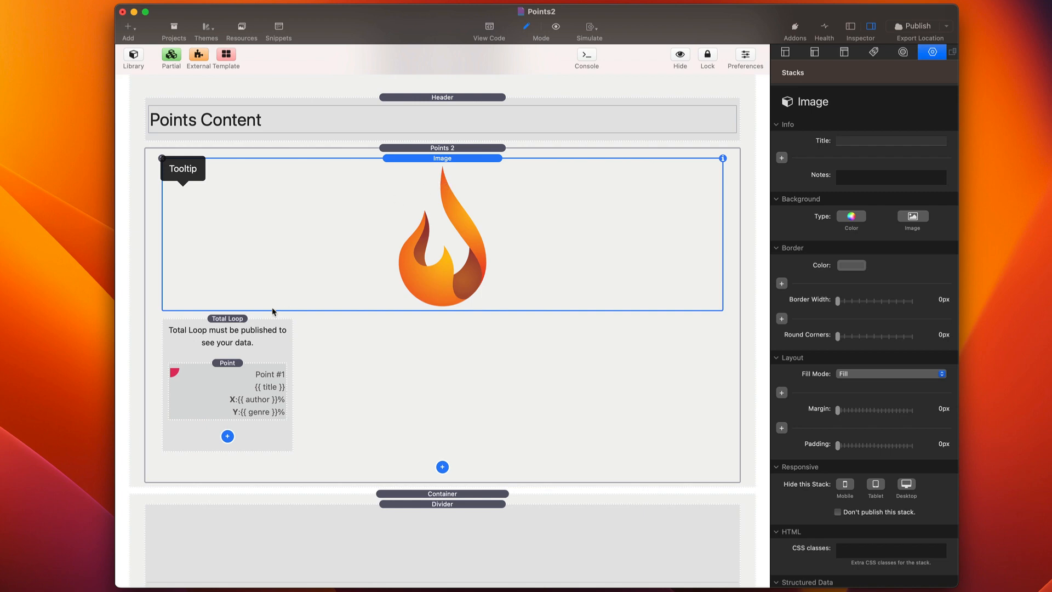
click(248, 331)
click(229, 376)
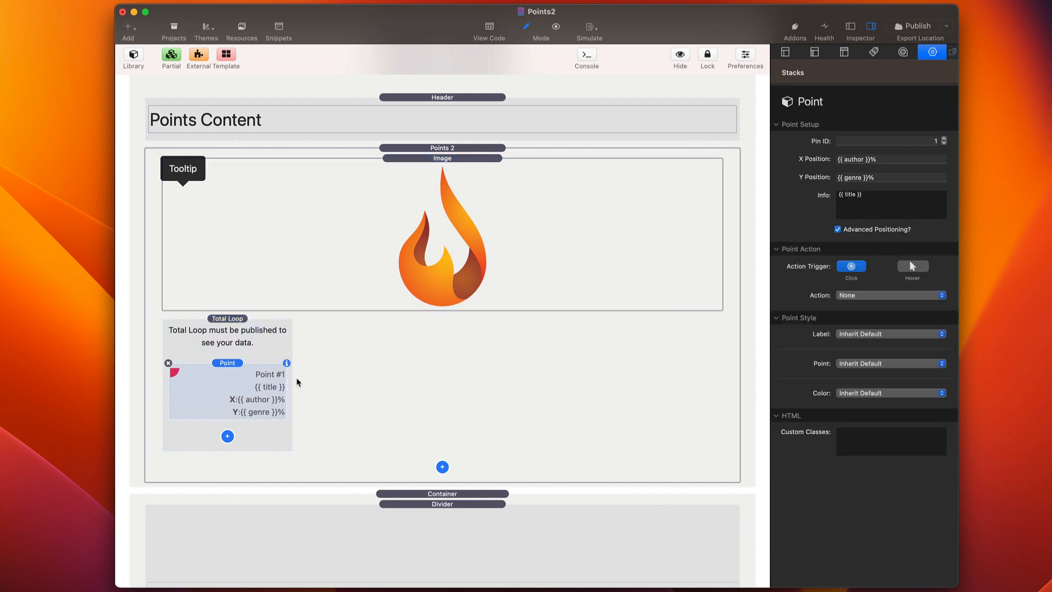
click(238, 336)
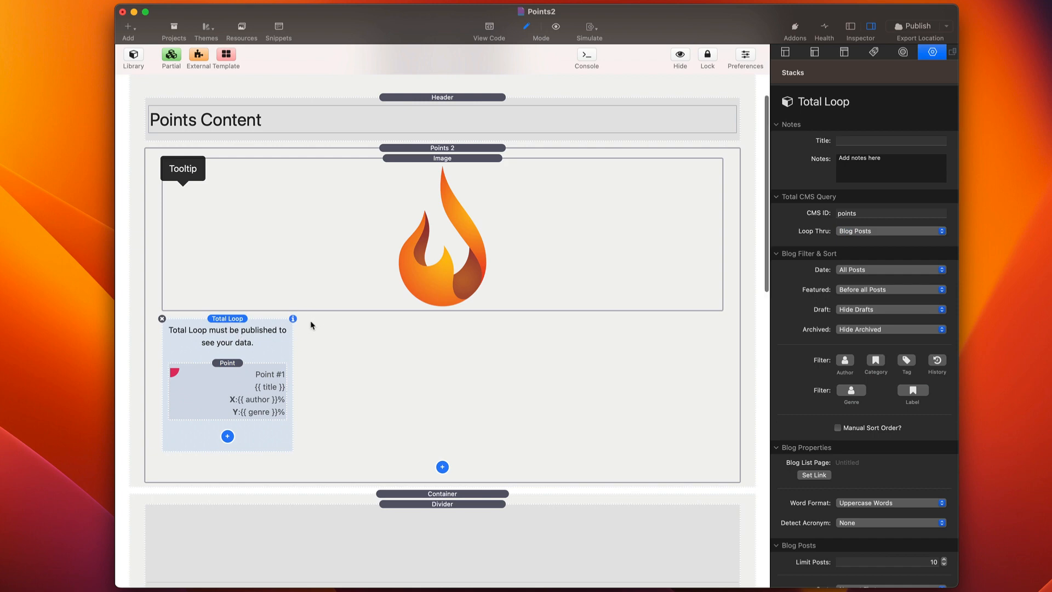
- Inspect the Total Loop stack's CMS ID, blog filter and sort options, and post limit settings
click(231, 379)
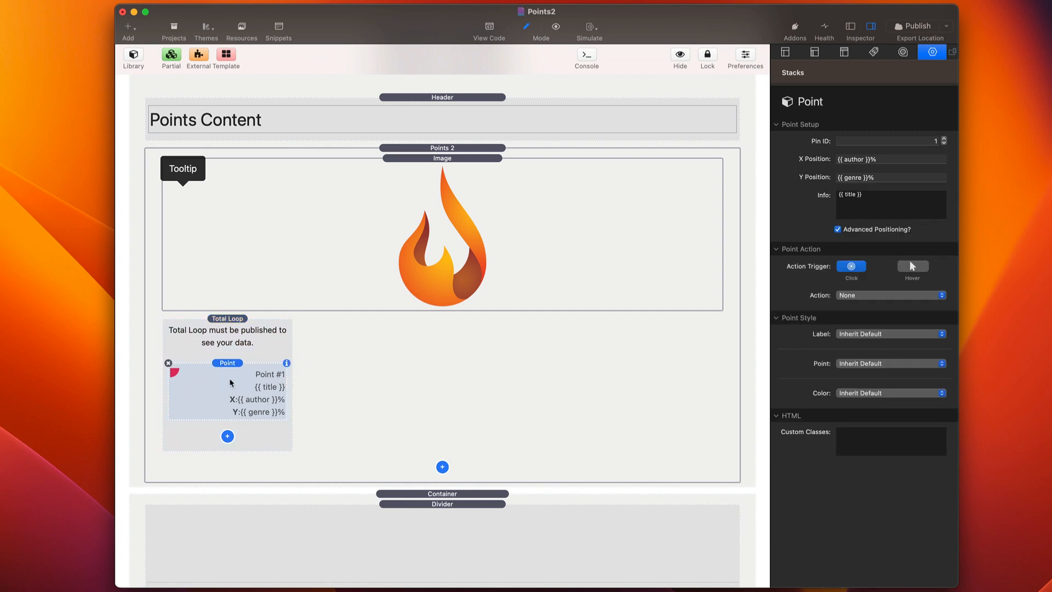
click(238, 330)
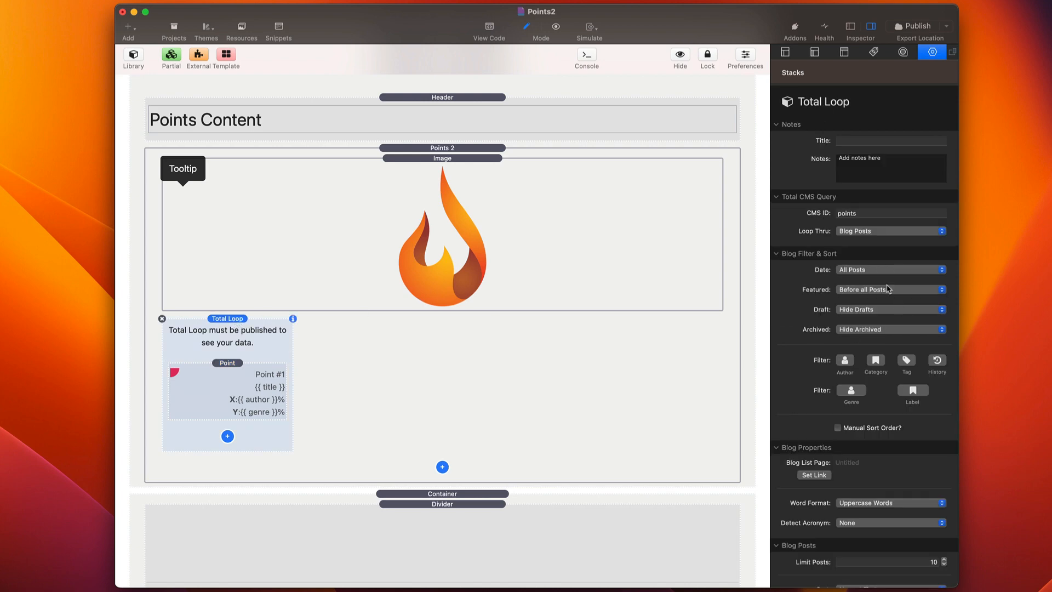
click(871, 212)
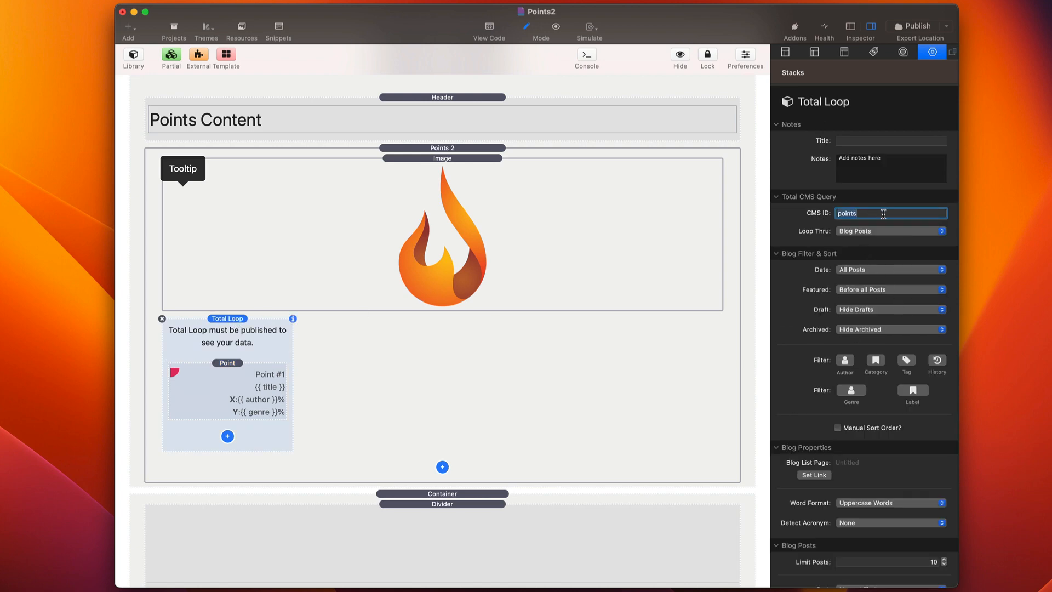
click(882, 214)
key(Return)
scroll(805, 311, down, 1)
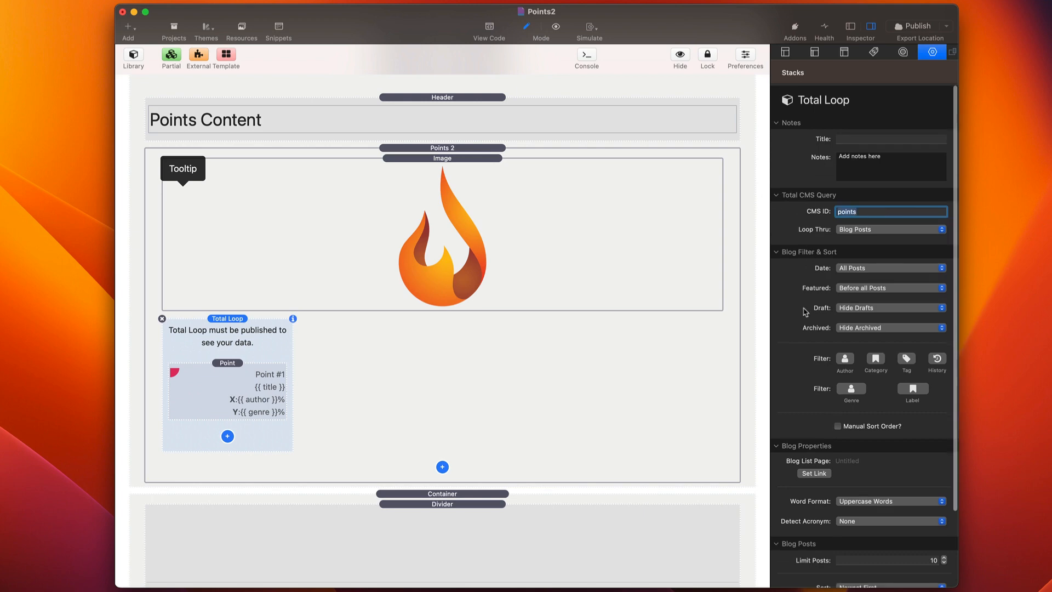
scroll(805, 311, up, 1)
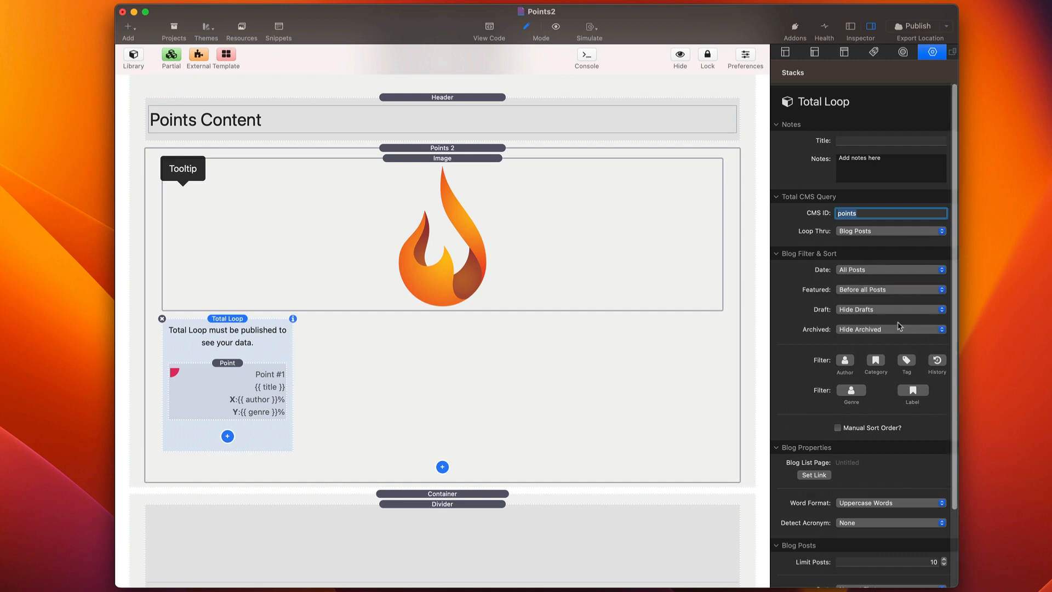
click(854, 272)
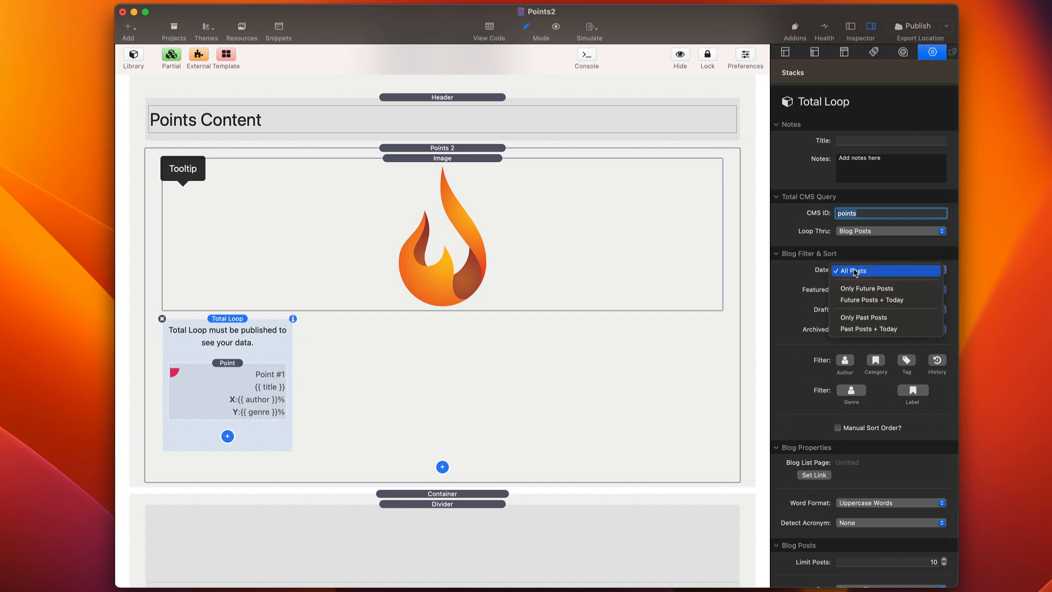
click(853, 270)
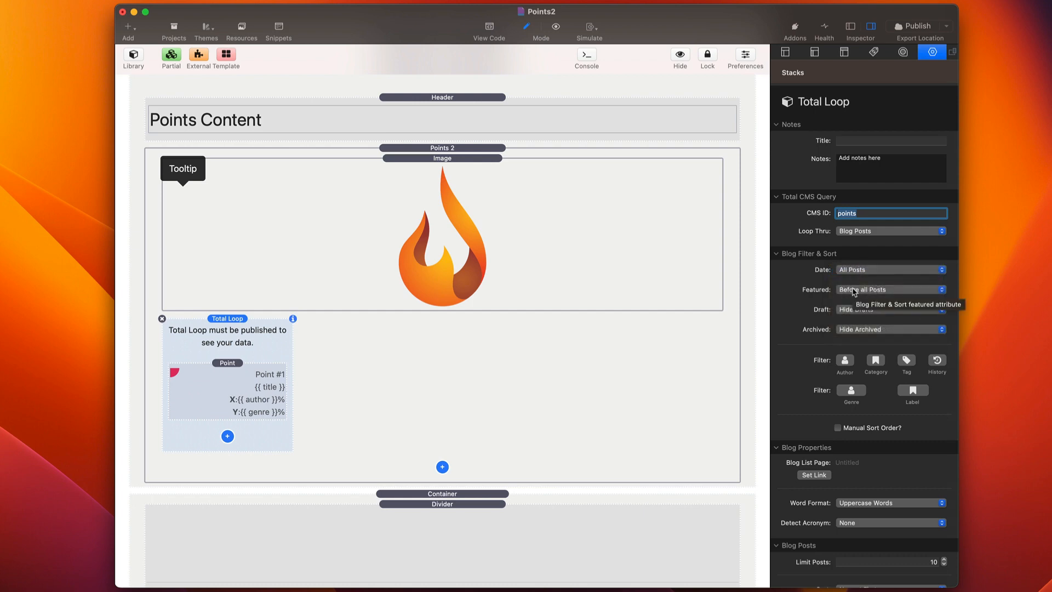
scroll(846, 360, up, 1)
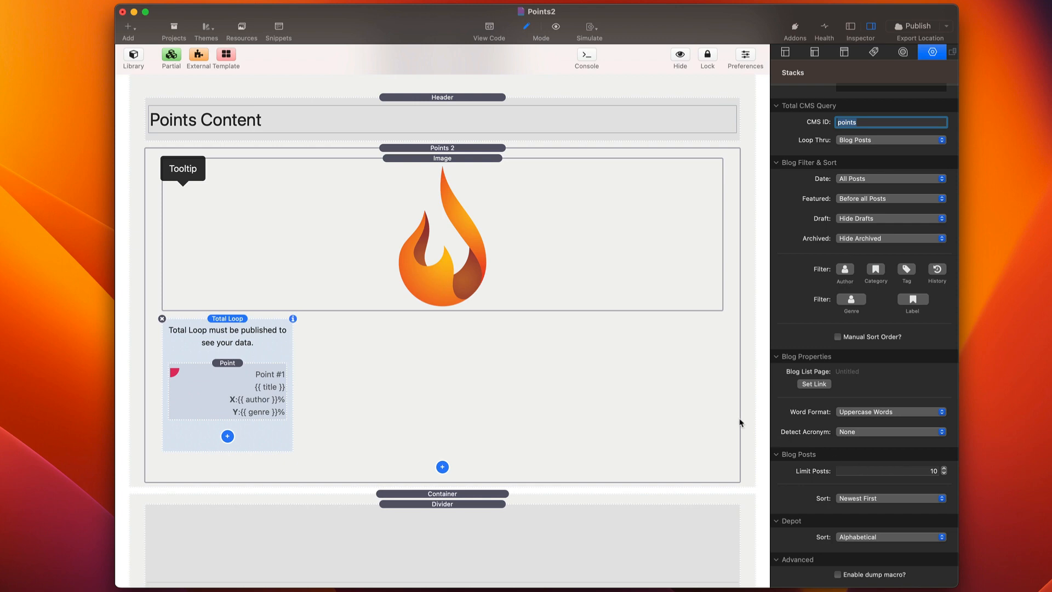
scroll(573, 425, up, 3)
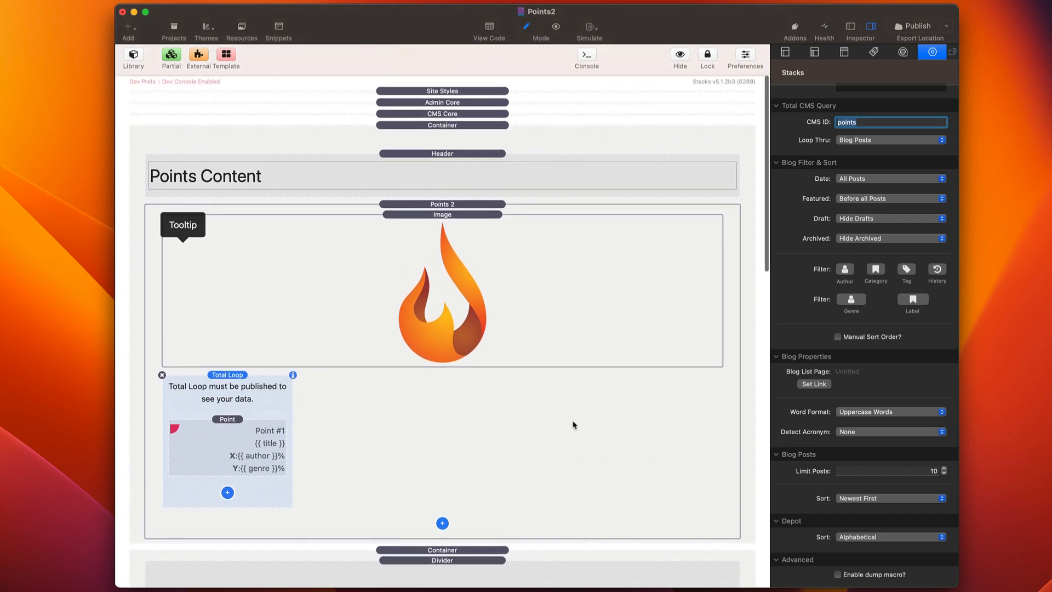
- Examine the macros in the X Position, Y Position and Info settings of the Point stack inside the Total Loop
click(222, 426)
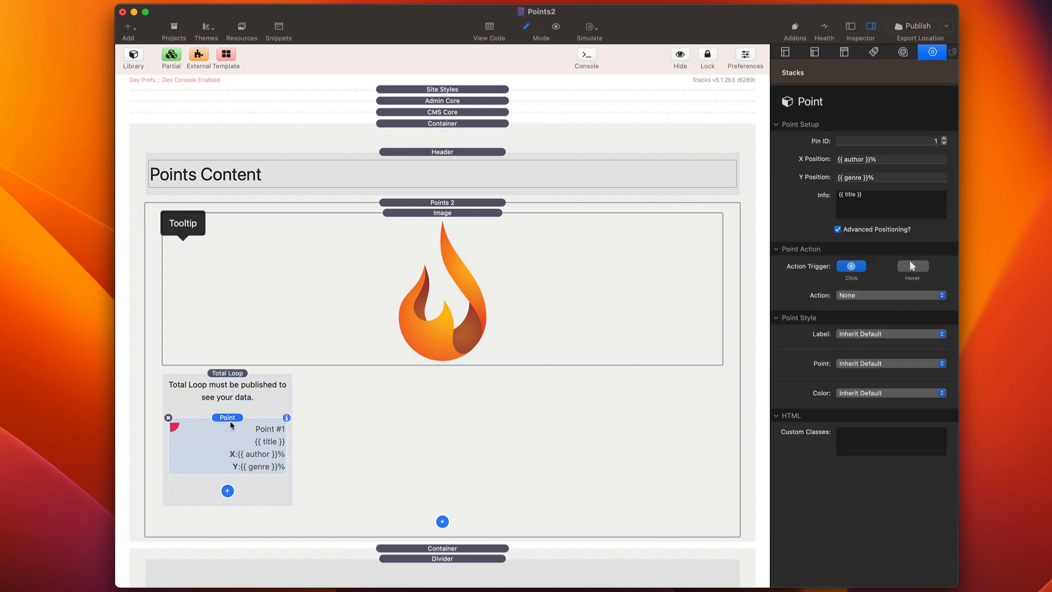
click(902, 159)
drag(900, 159, 815, 157)
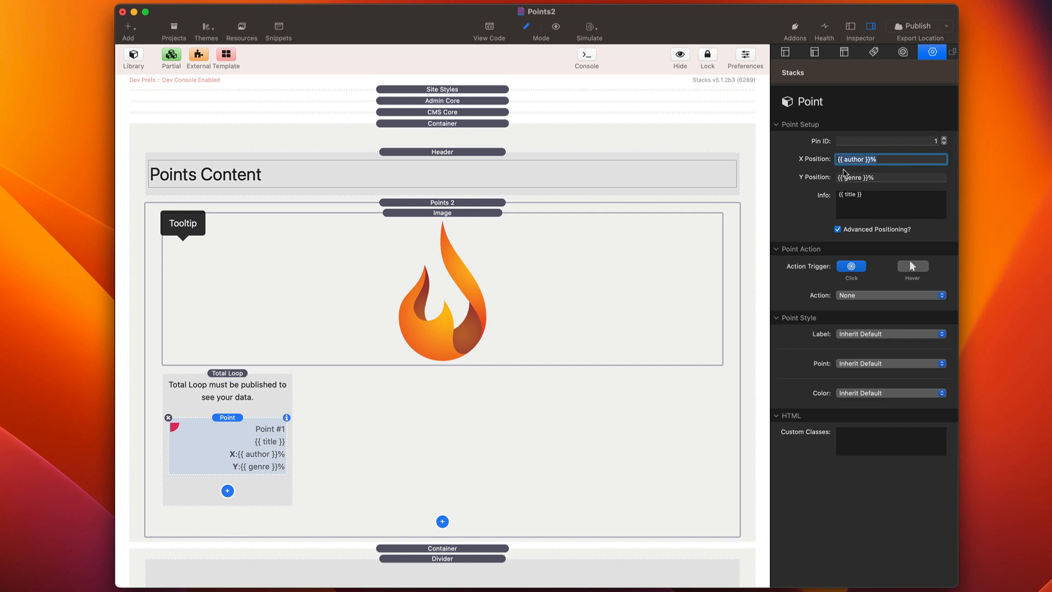
click(890, 158)
click(878, 177)
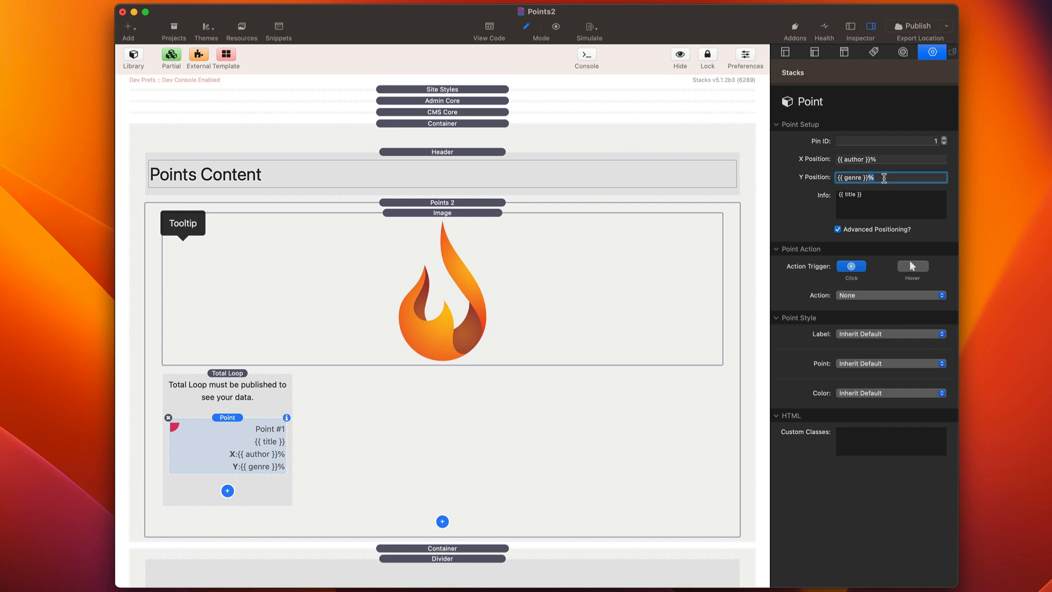
click(888, 159)
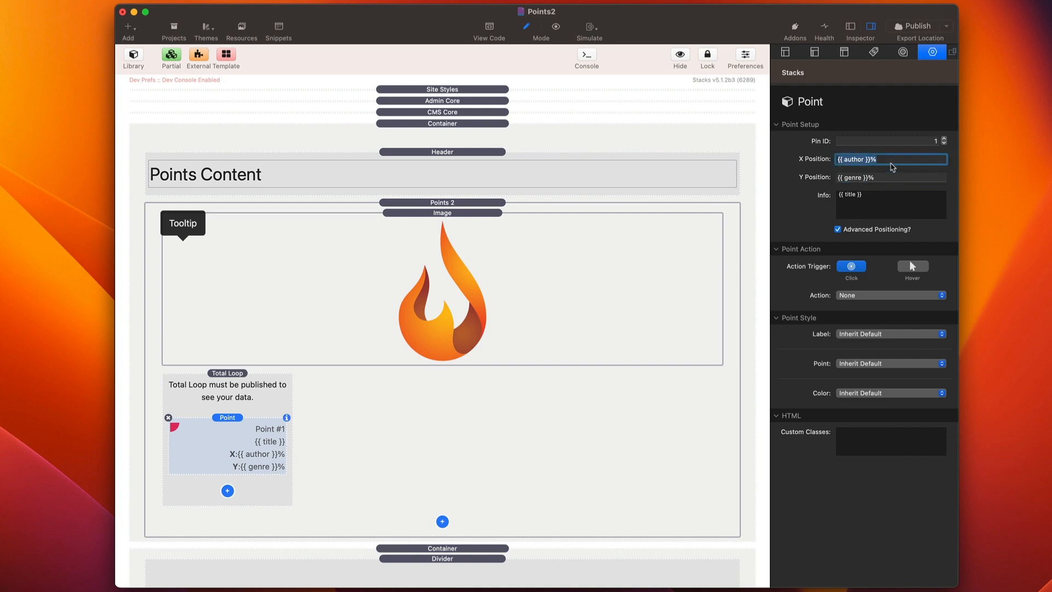
click(887, 176)
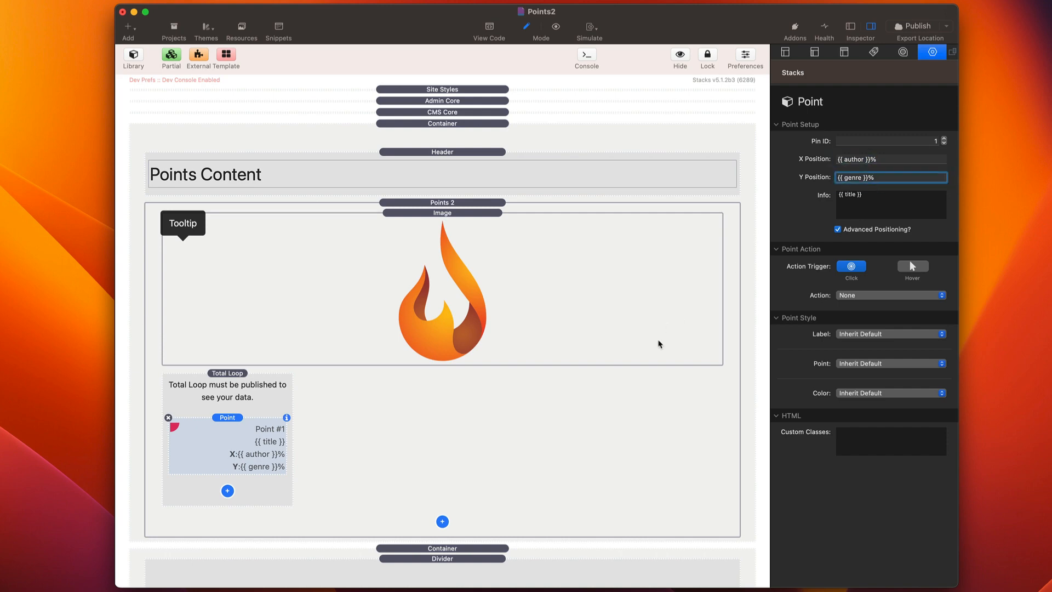
- Check the CMS ID in the Image Admin Setup of the Points Admin upload stack and survey the form below it
scroll(658, 344, down, 5)
scroll(658, 344, down, 10)
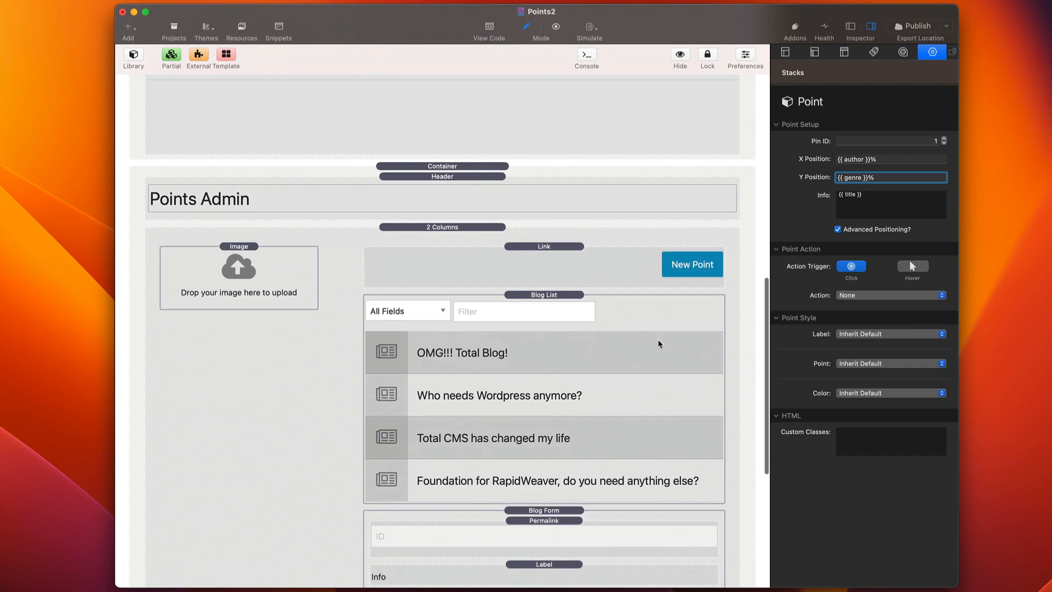
scroll(290, 389, down, 3)
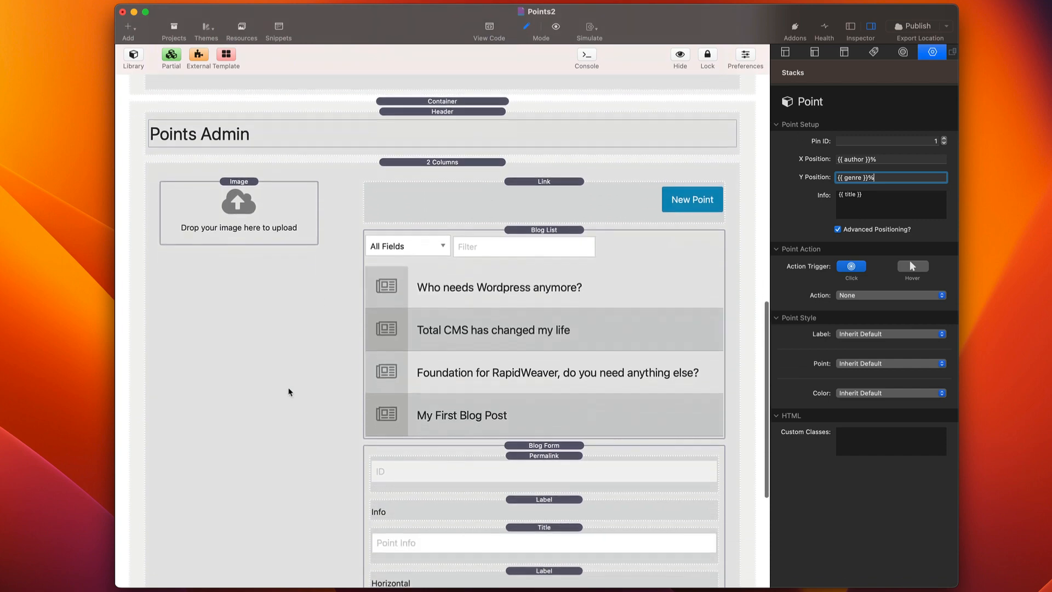
click(261, 180)
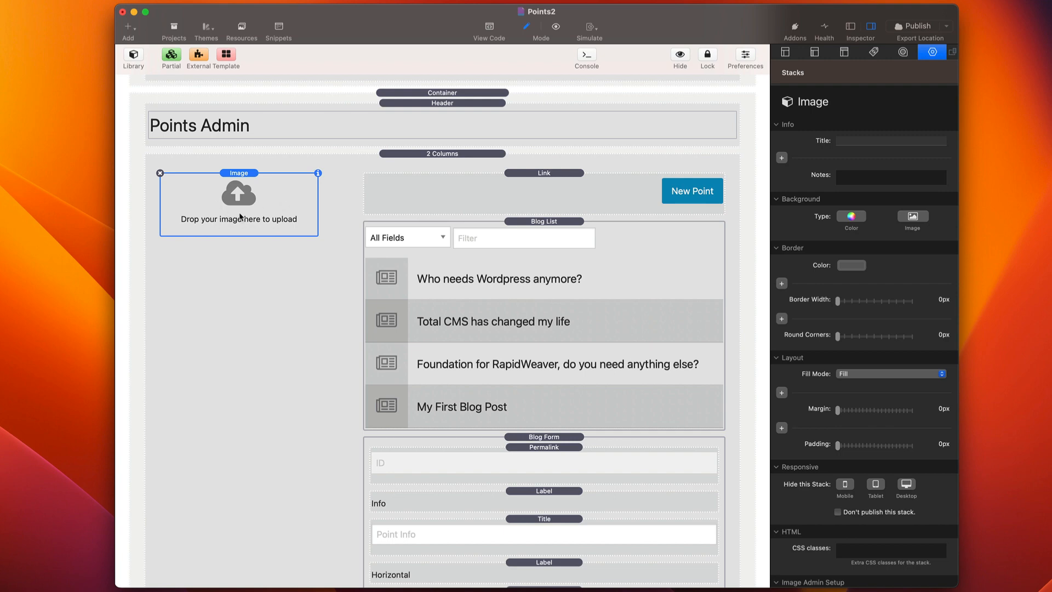
scroll(878, 389, down, 5)
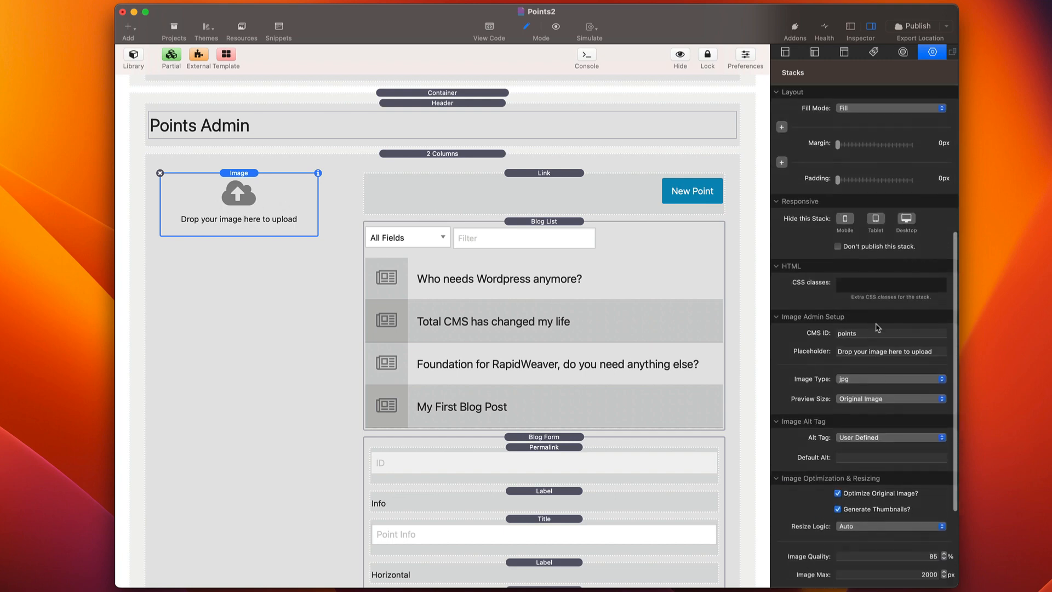
click(882, 333)
double_click(882, 332)
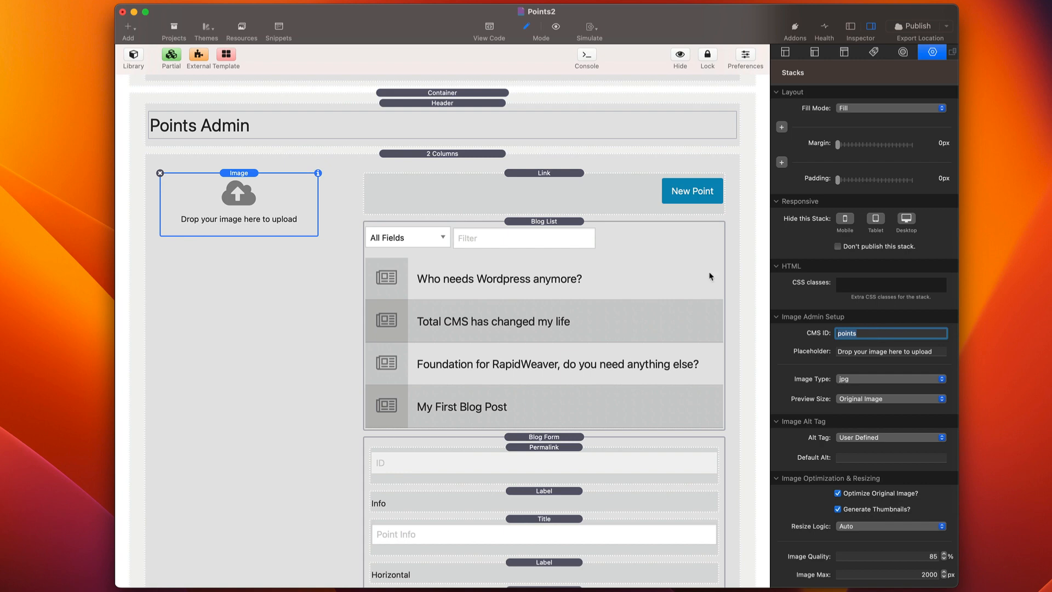
scroll(569, 323, down, 5)
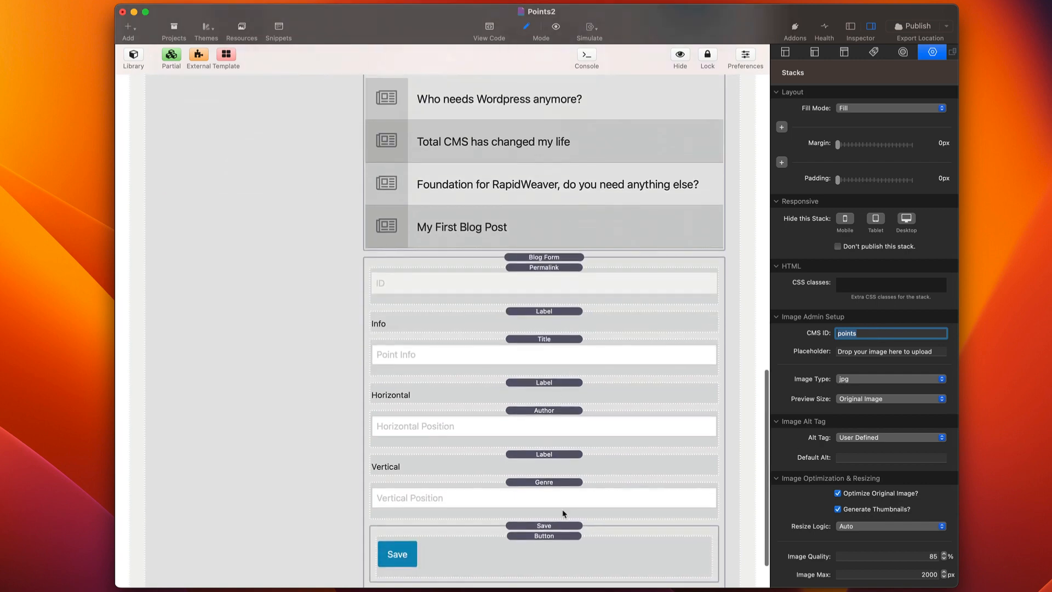
scroll(564, 242, up, 8)
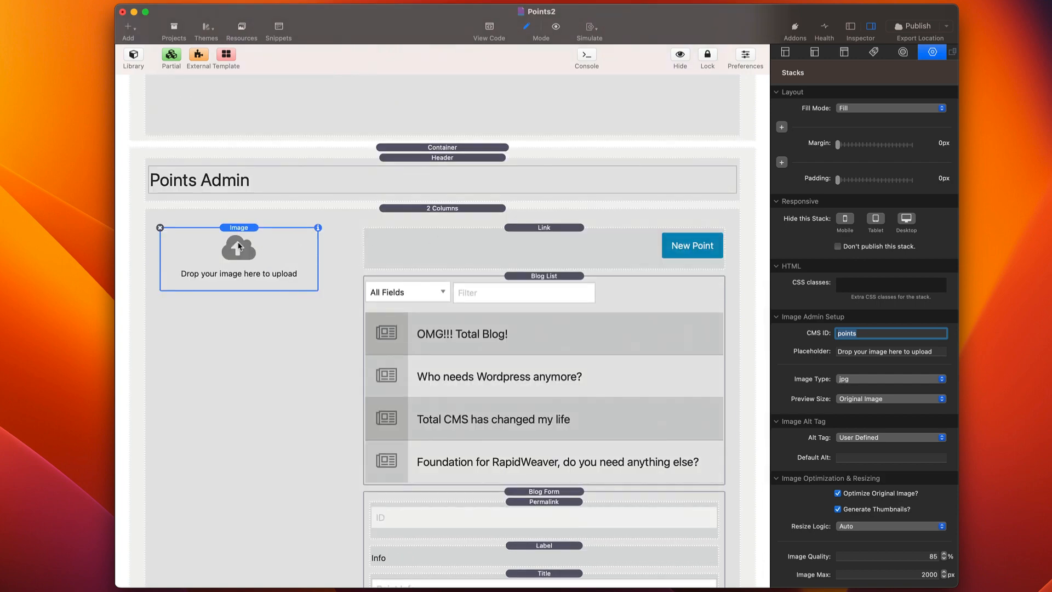
- Compare the CMS ID of the Blog List stack with that of the Image admin stack
click(612, 288)
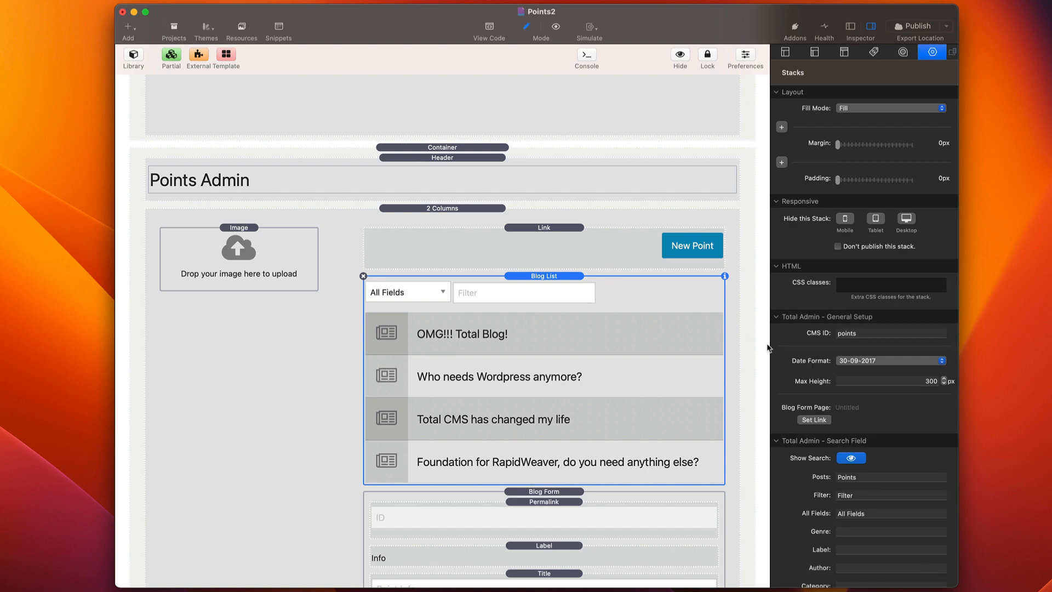
scroll(651, 342, down, 2)
click(862, 332)
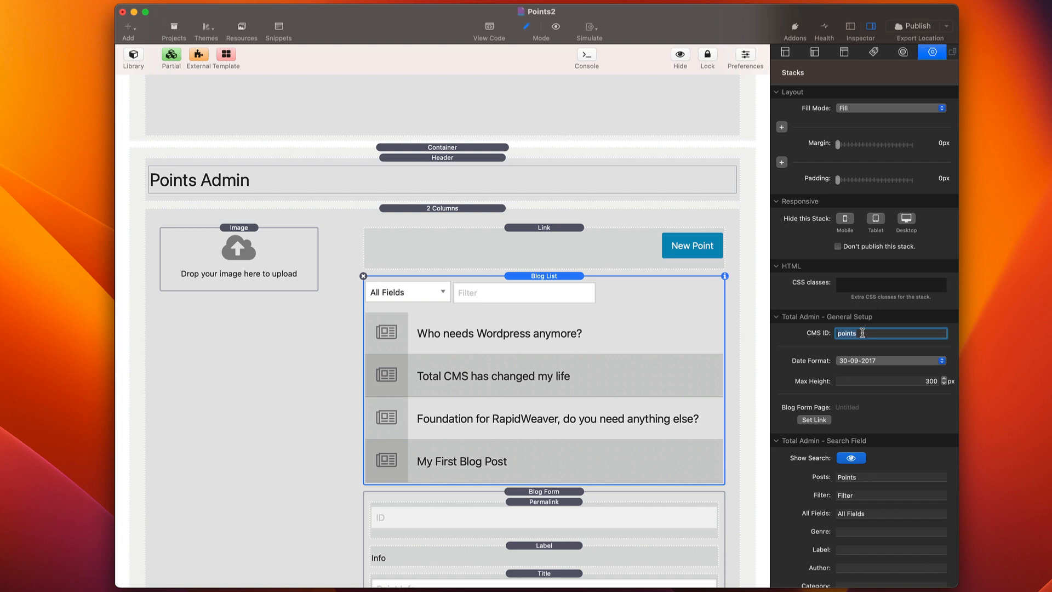
click(263, 241)
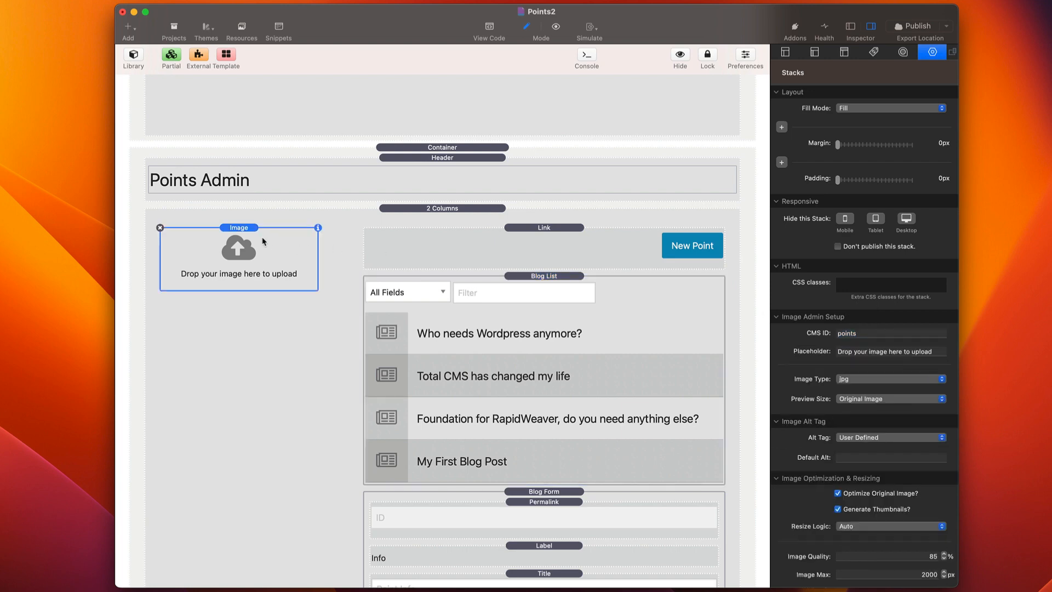
click(647, 309)
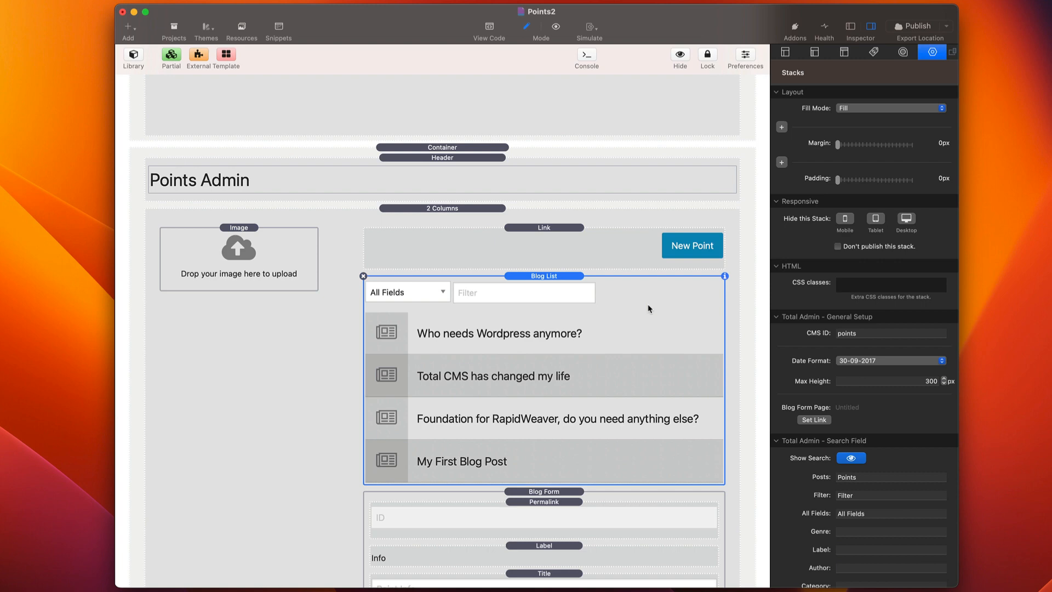
- Review the Blog List stack's search field placeholders, filter and sort options, and hidden fields
scroll(648, 308, down, 3)
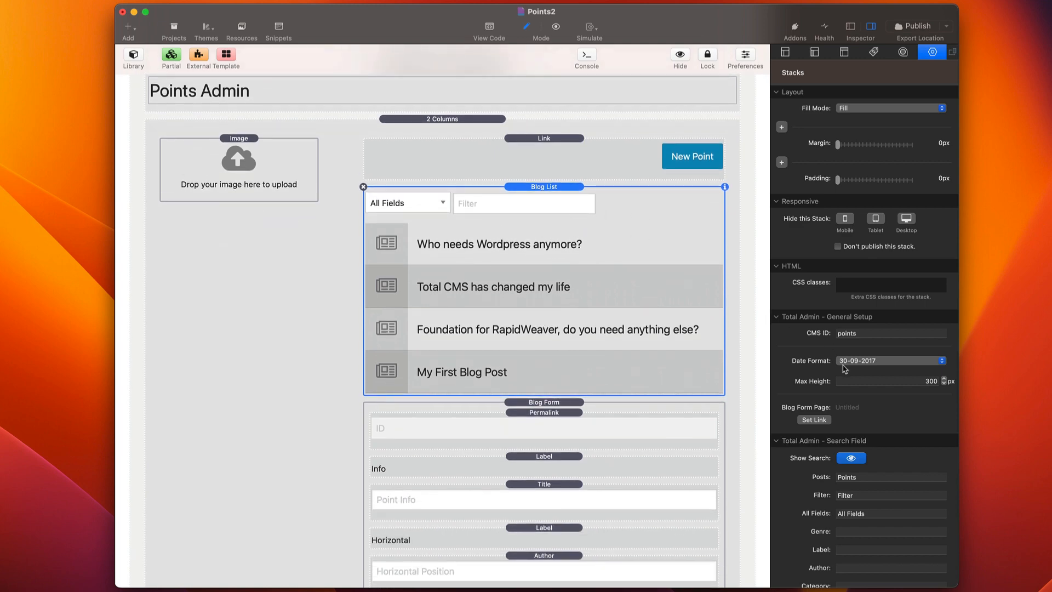
scroll(883, 326, down, 5)
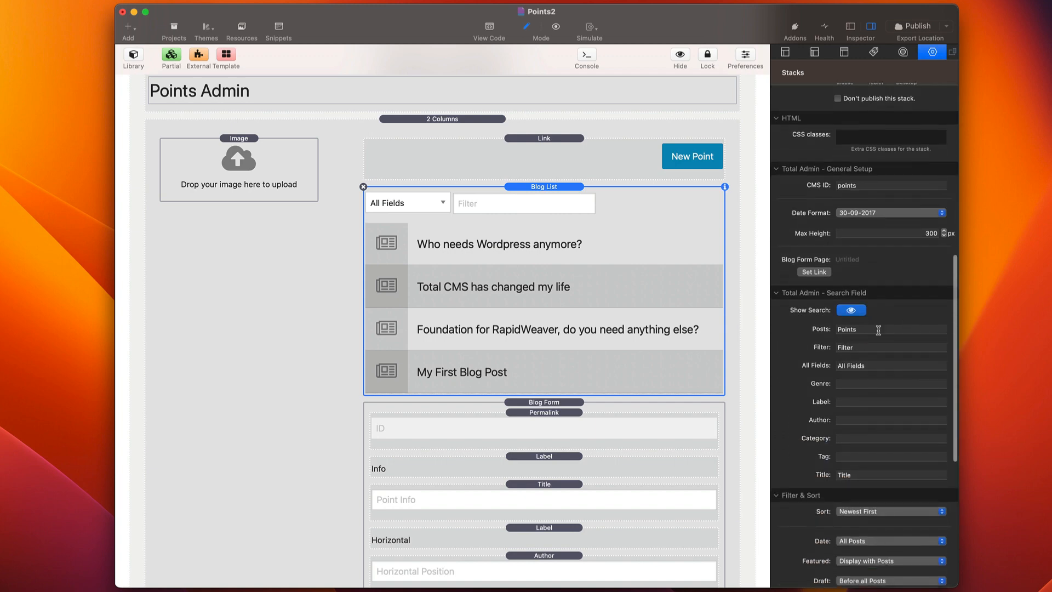
click(883, 329)
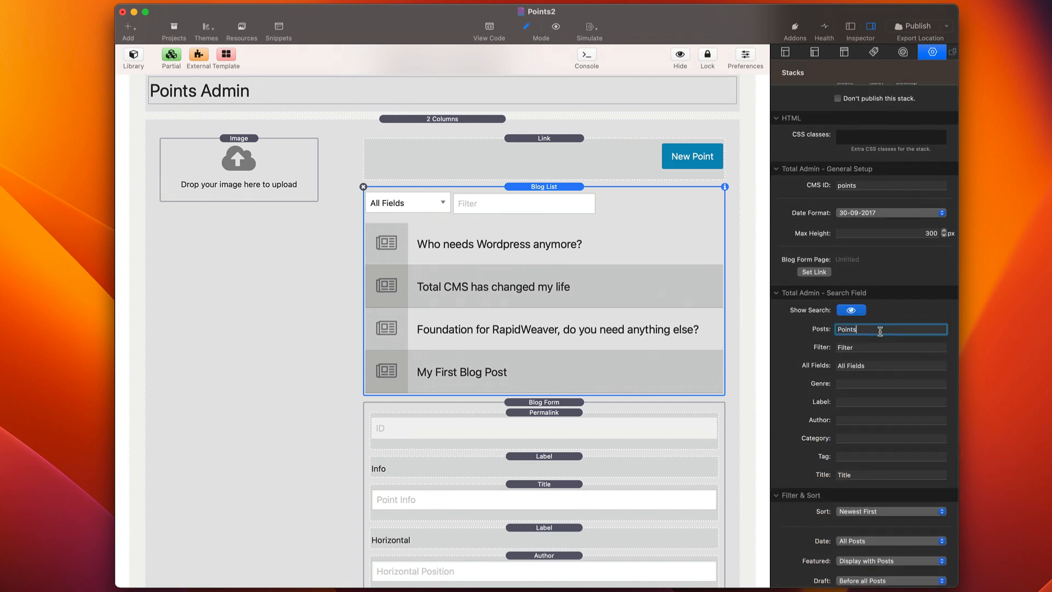
scroll(882, 418, down, 5)
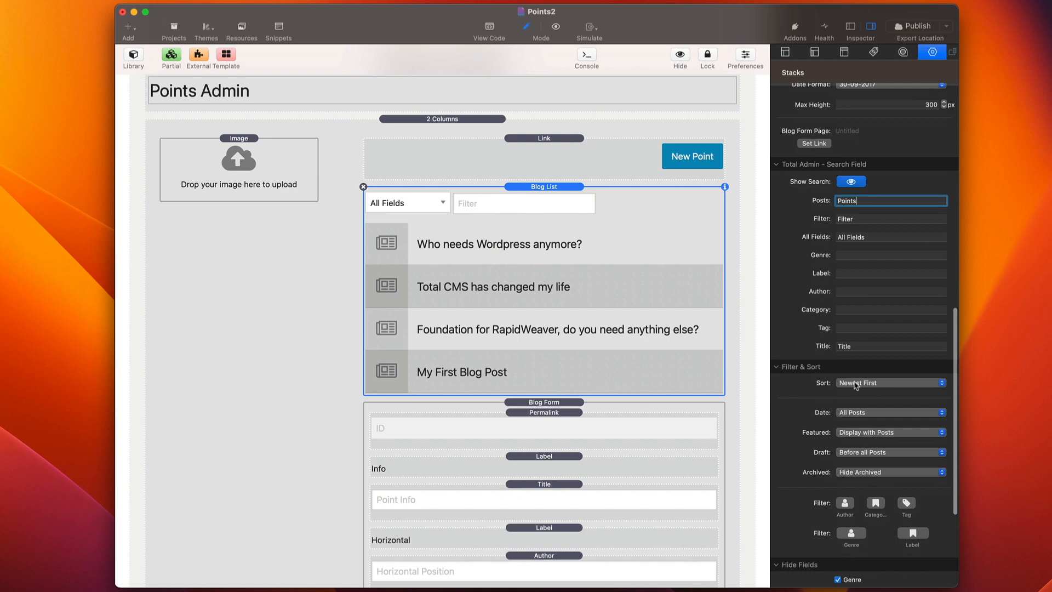
scroll(858, 398, down, 6)
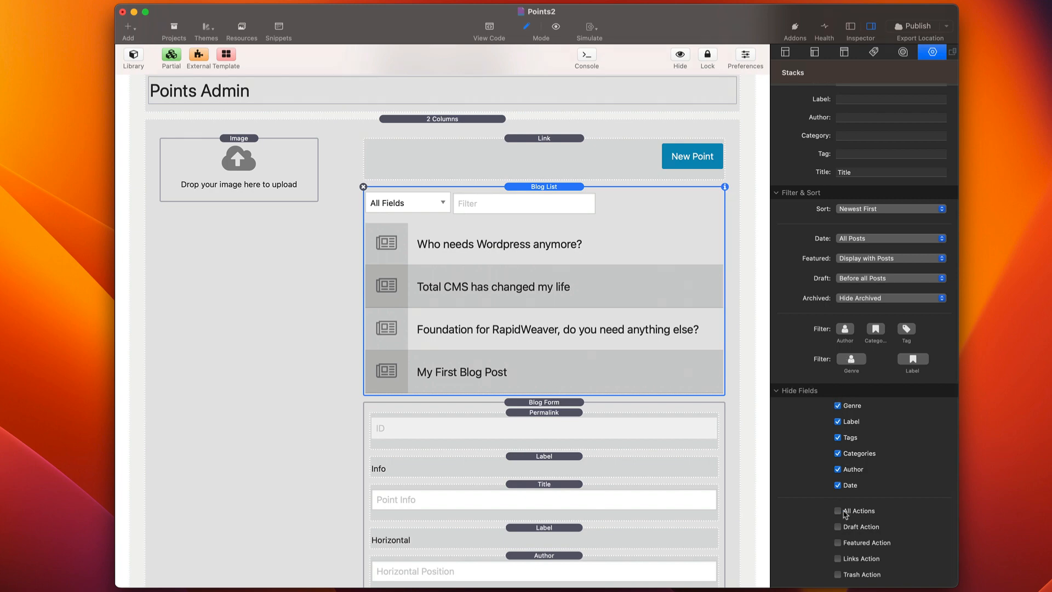
scroll(850, 519, up, 10)
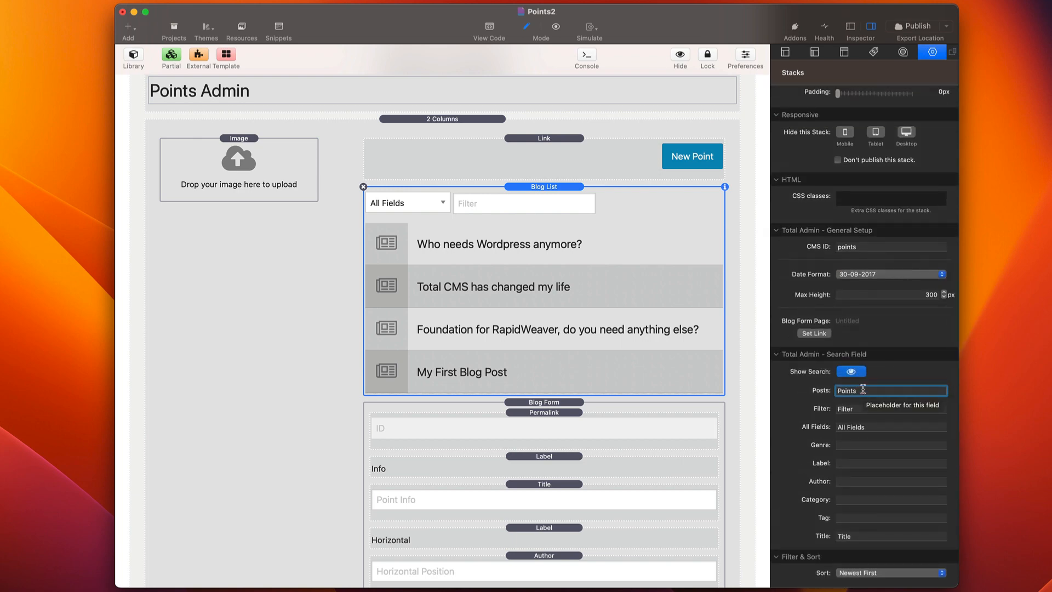
double_click(862, 388)
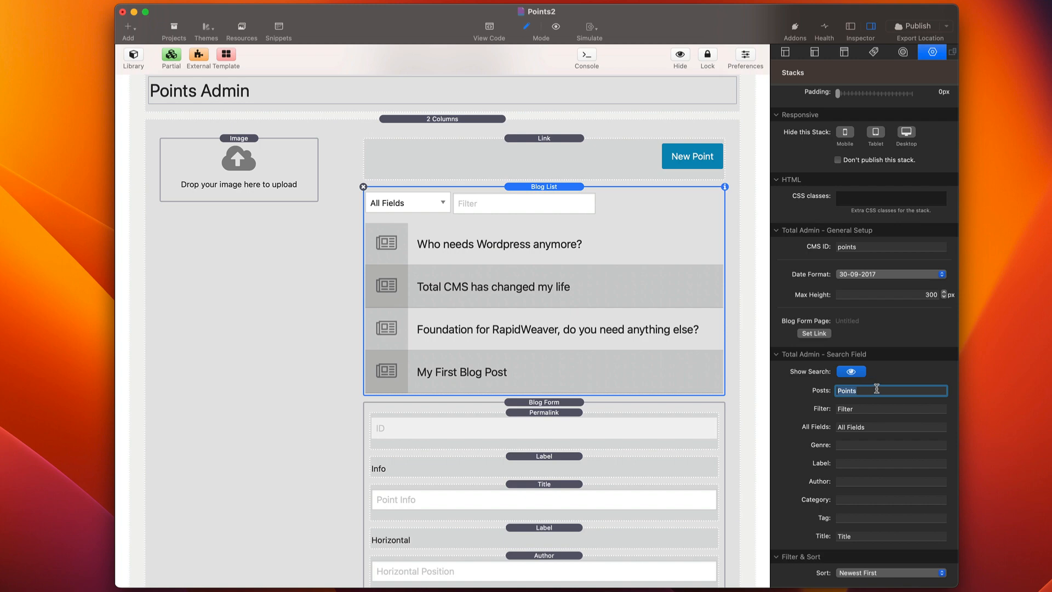
click(642, 254)
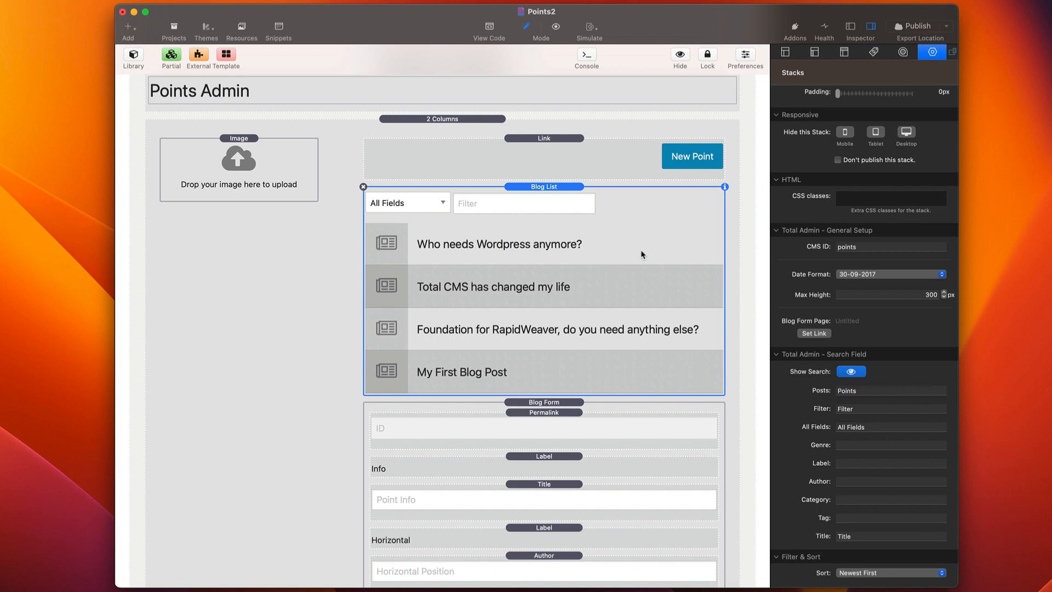
- Examine the settings of the Permalink, Title, Author and Genre fields inside the Blog Form stack
scroll(641, 253, down, 2)
scroll(562, 331, down, 3)
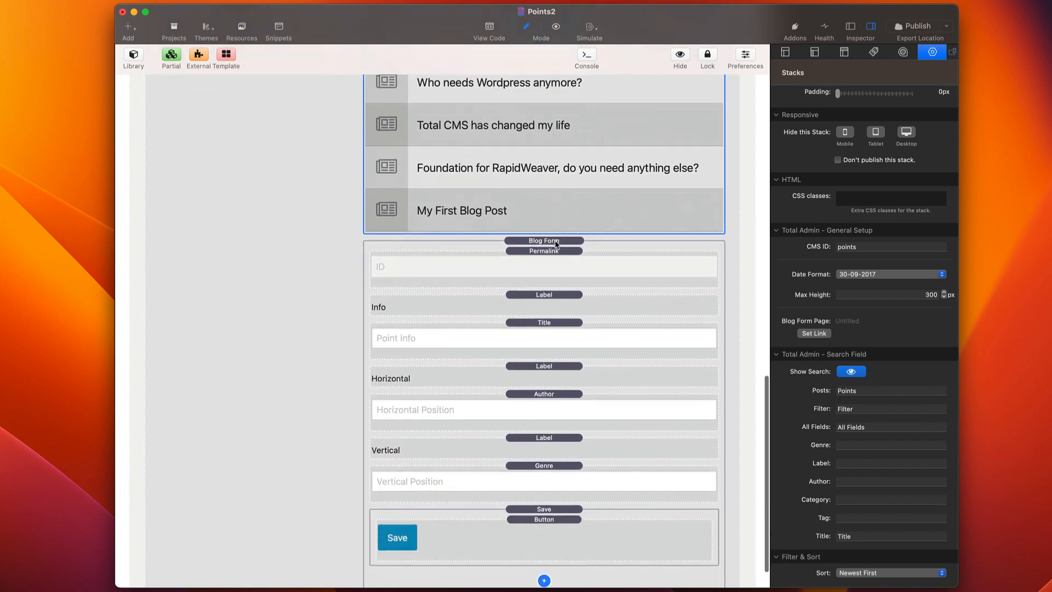
click(555, 242)
scroll(585, 261, down, 1)
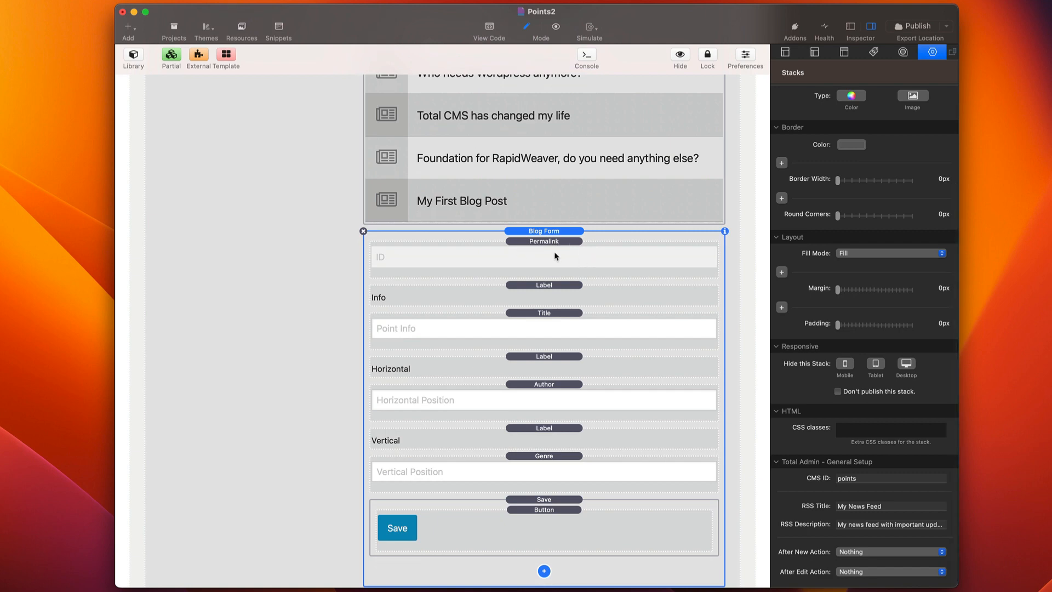
click(555, 256)
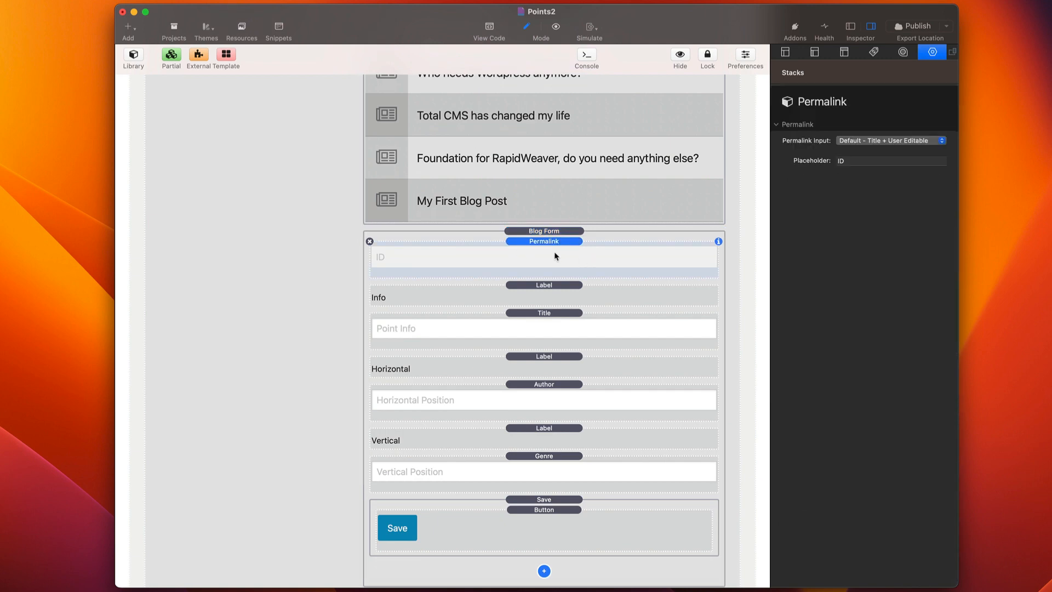
click(857, 161)
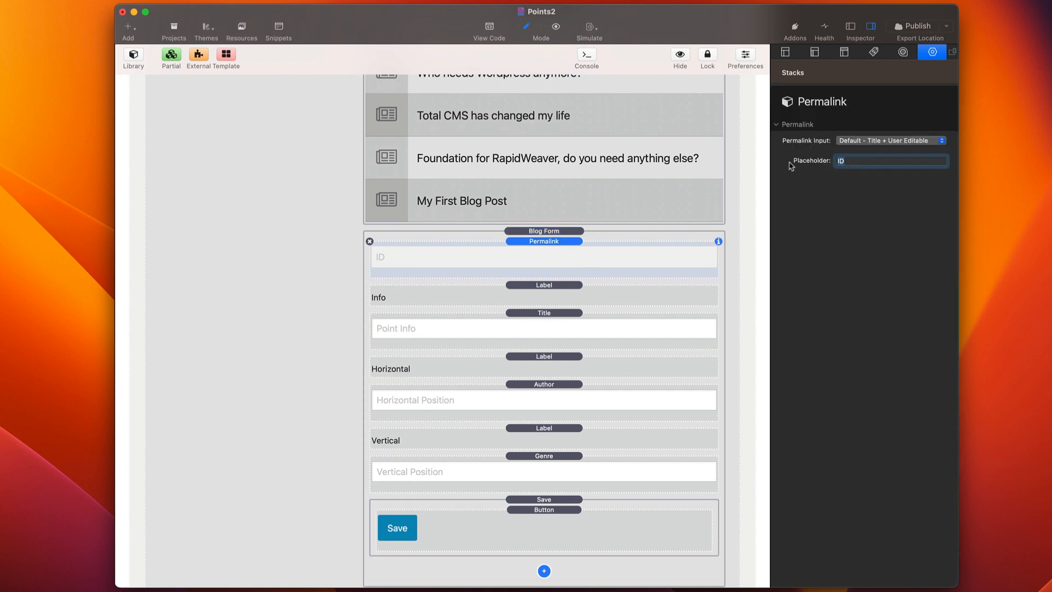
click(523, 333)
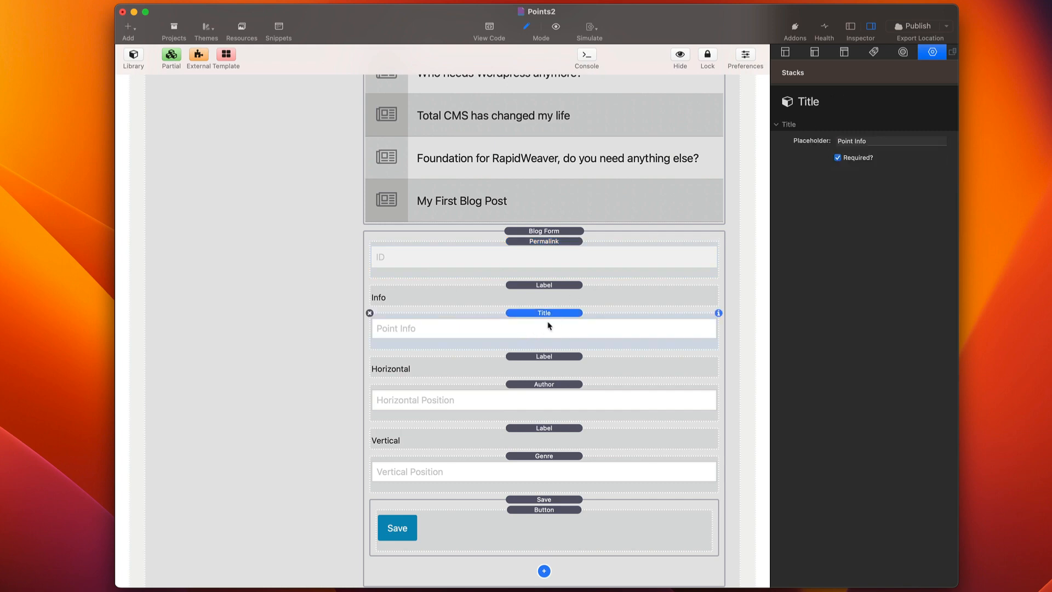
click(553, 396)
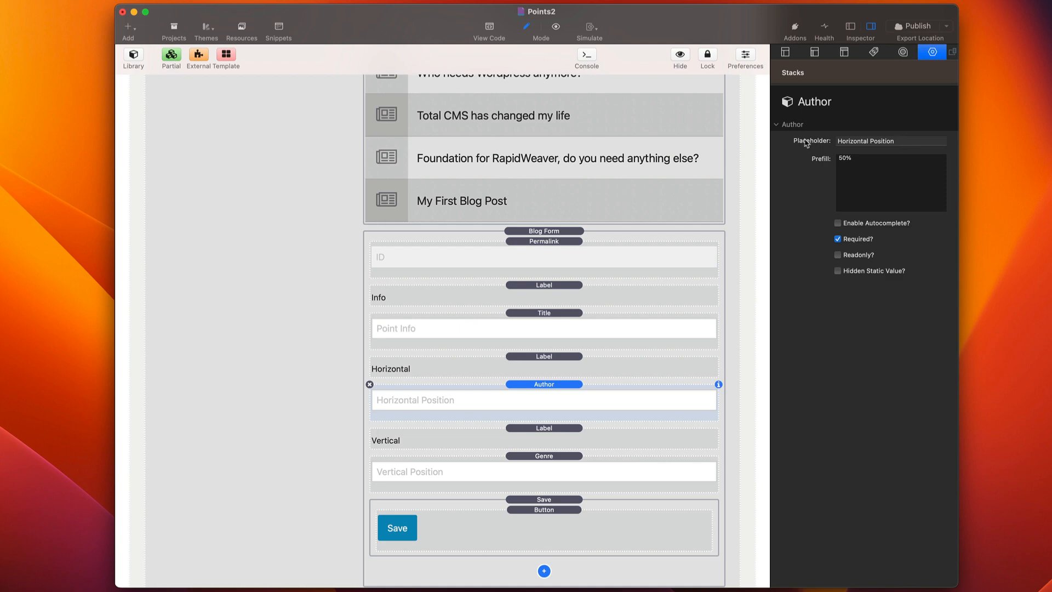
click(543, 472)
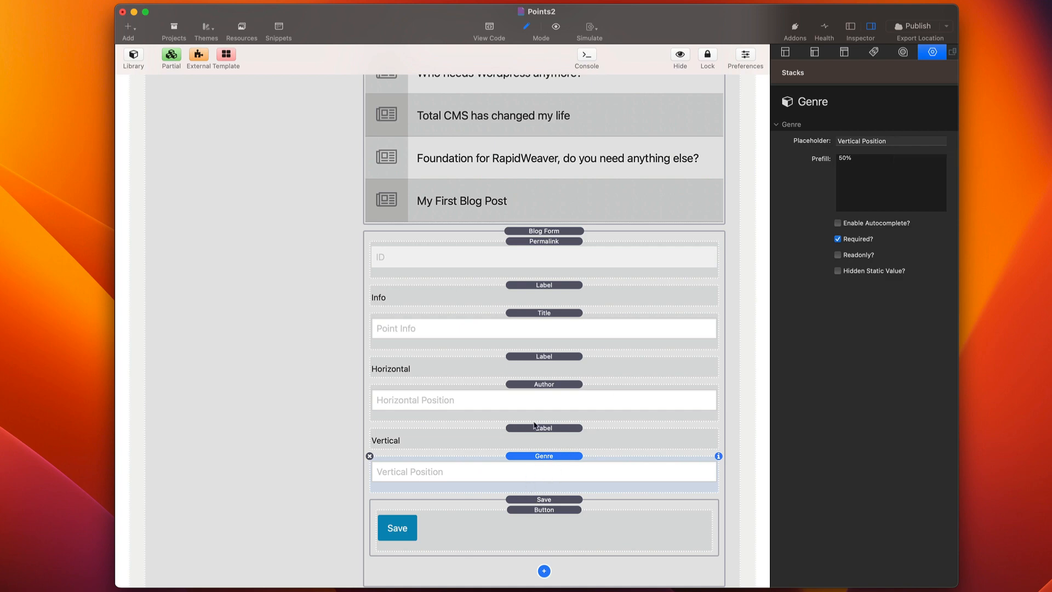
- Check the CMS ID in the Blog Form stack's general setup and compare it with that of the Blog List stack
click(547, 231)
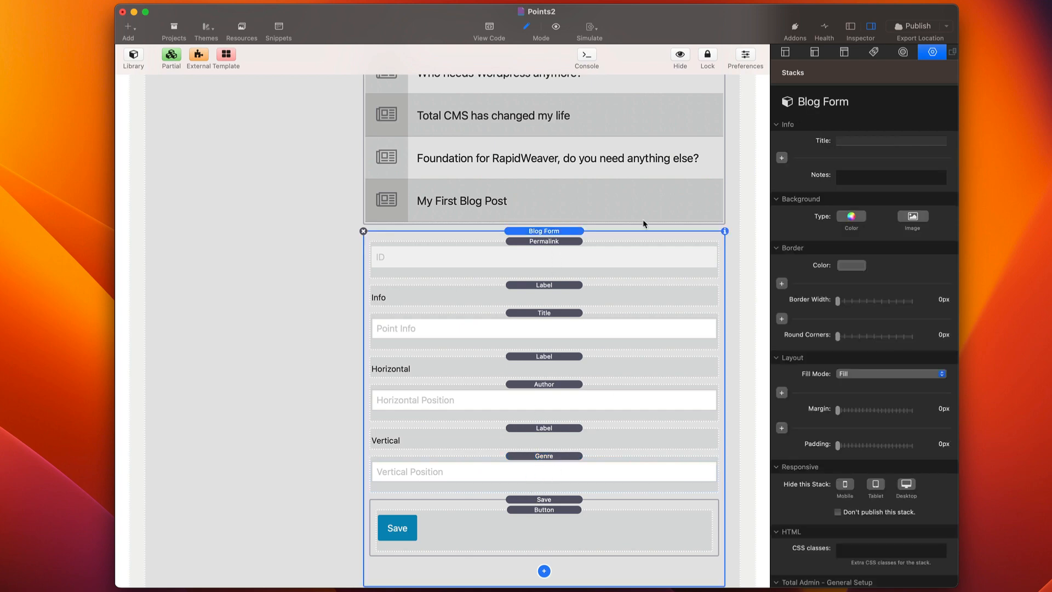
scroll(867, 362, down, 3)
scroll(866, 361, down, 2)
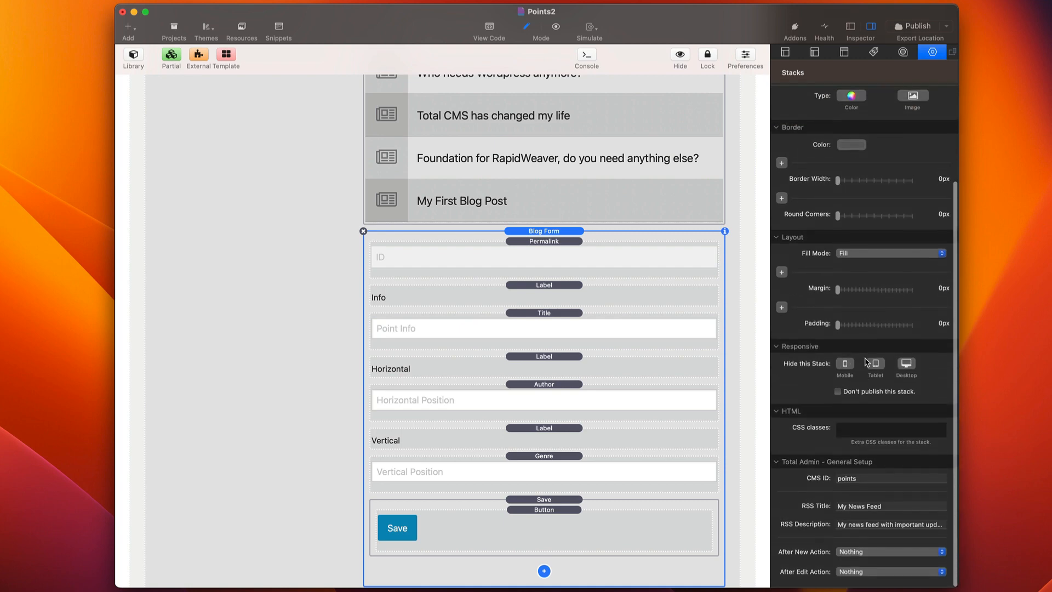
double_click(874, 480)
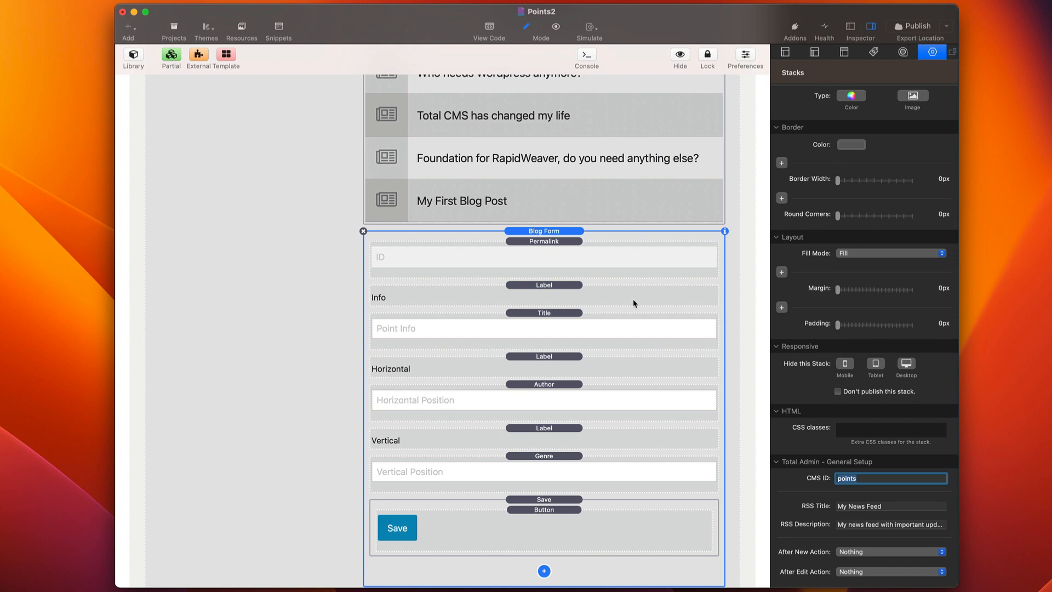
scroll(633, 302, up, 5)
click(607, 255)
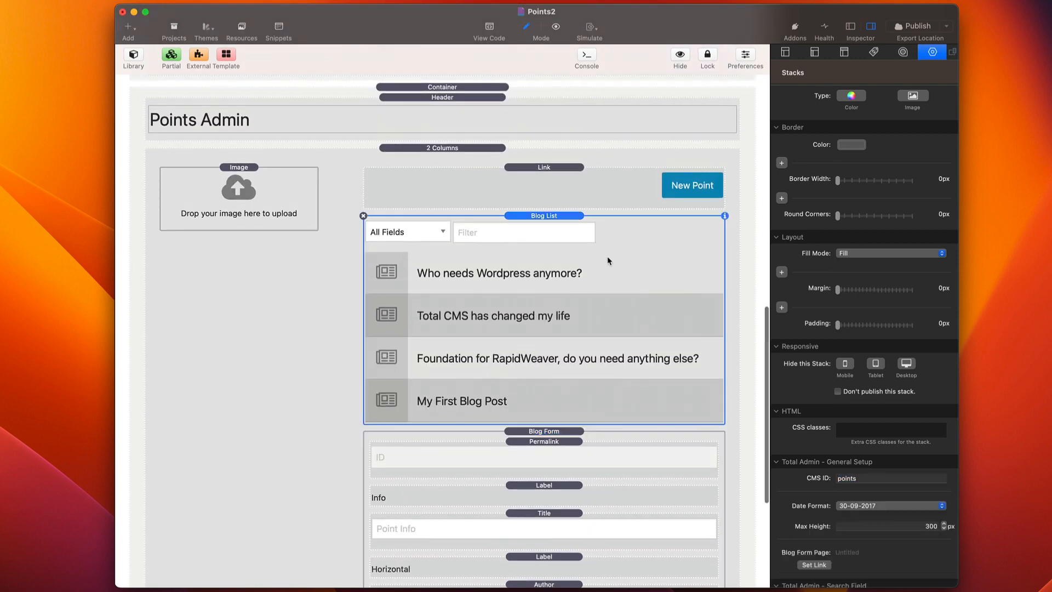
- Review the link settings of the New Point button and the CMS query settings of the Total Loop stack
click(634, 176)
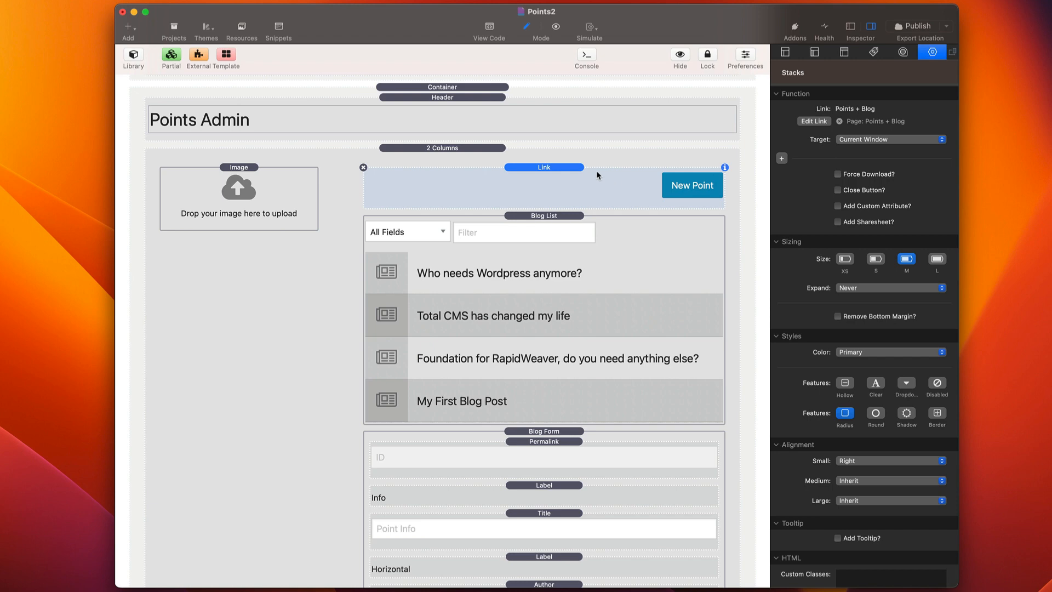
scroll(596, 174, up, 8)
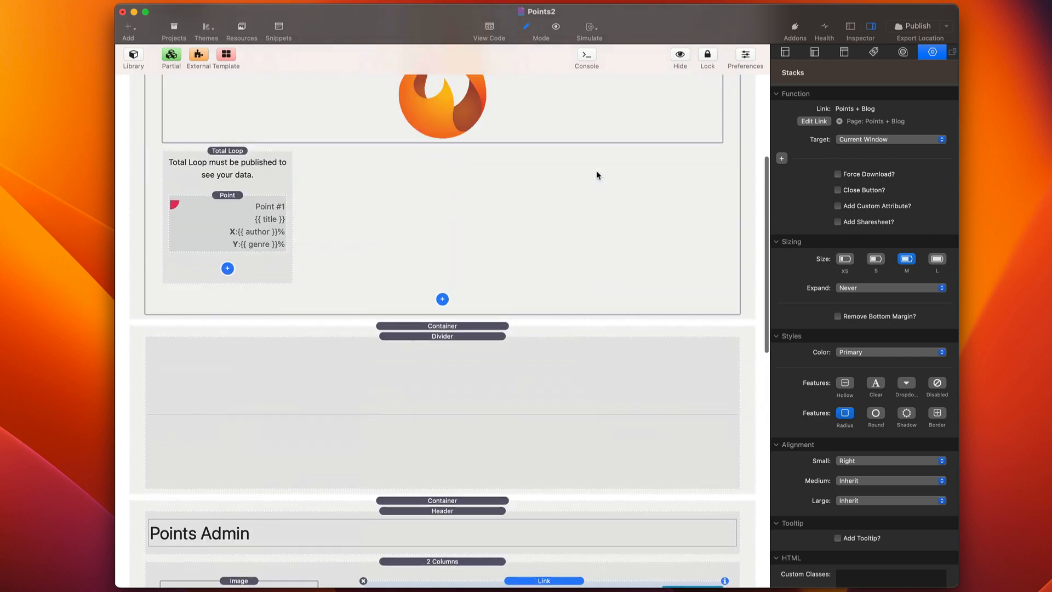
scroll(596, 174, up, 5)
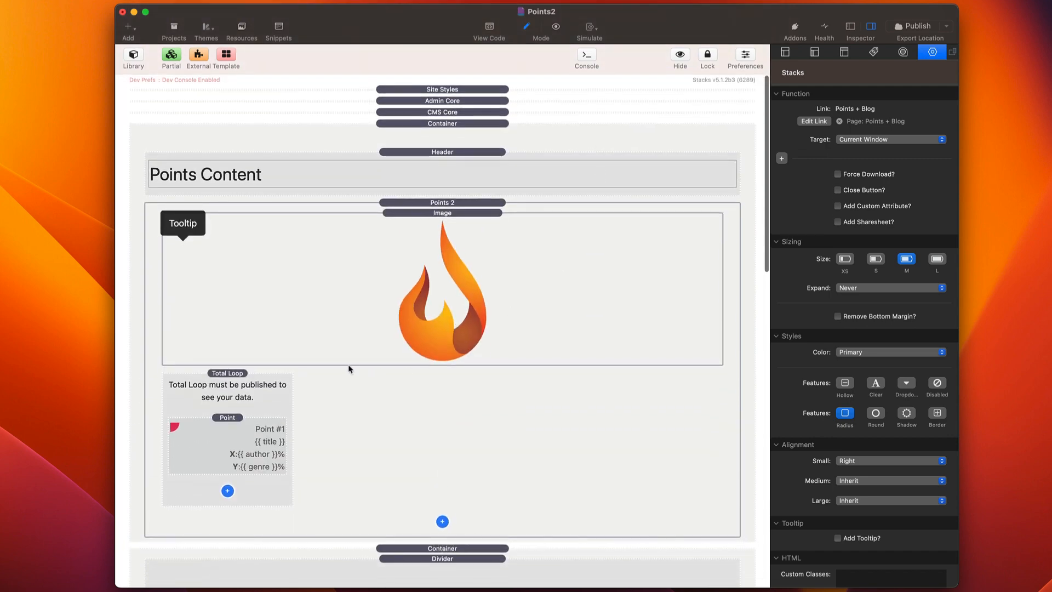
scroll(410, 397, down, 4)
click(234, 230)
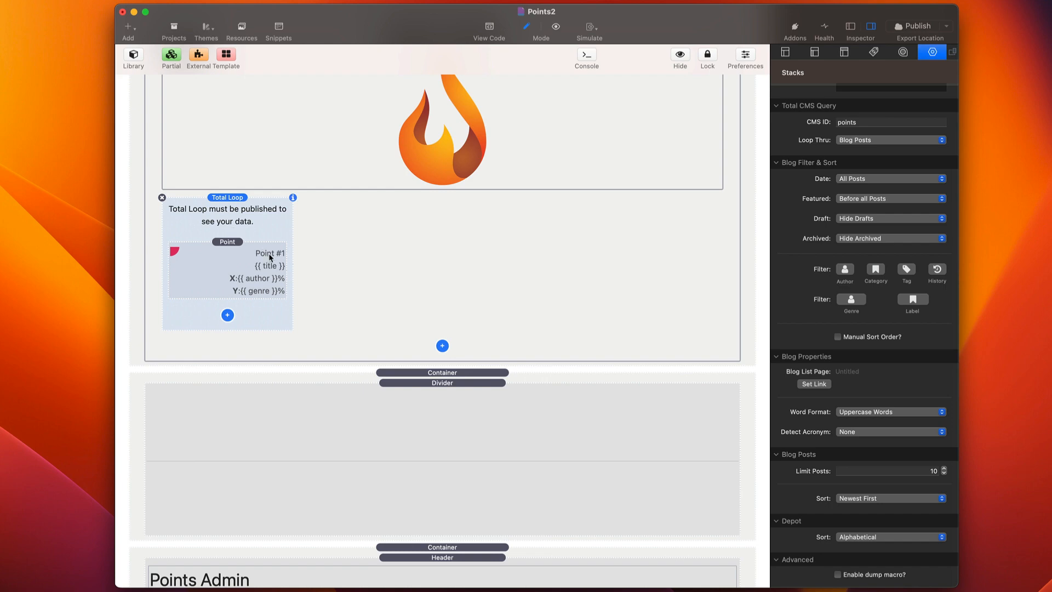
- Examine the Feeds stack's settings and the CSV Data of its CSV Feed in the camper van Points 2 example
scroll(271, 255, up, 4)
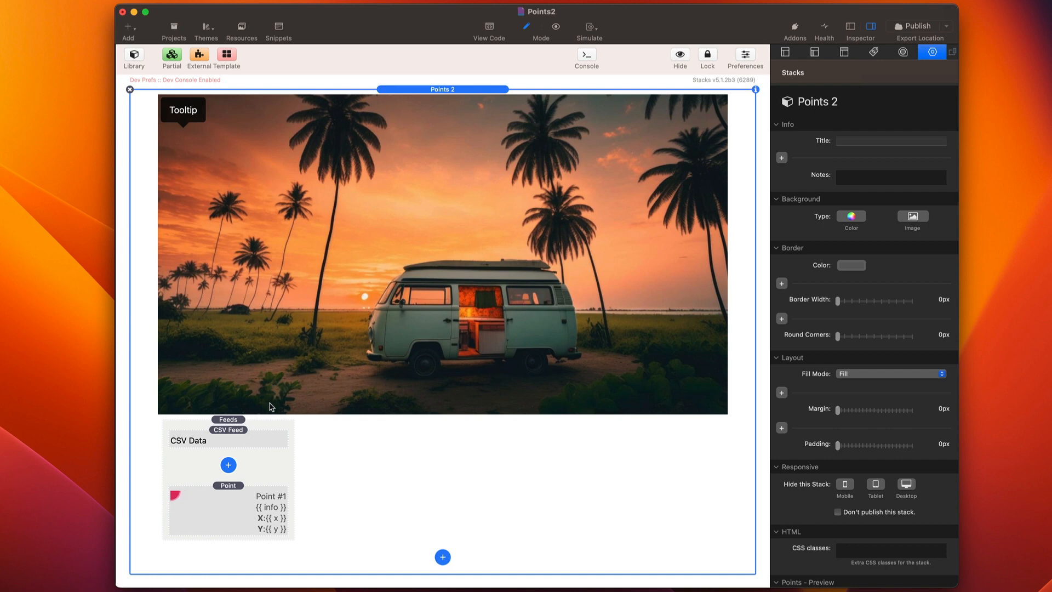
click(240, 418)
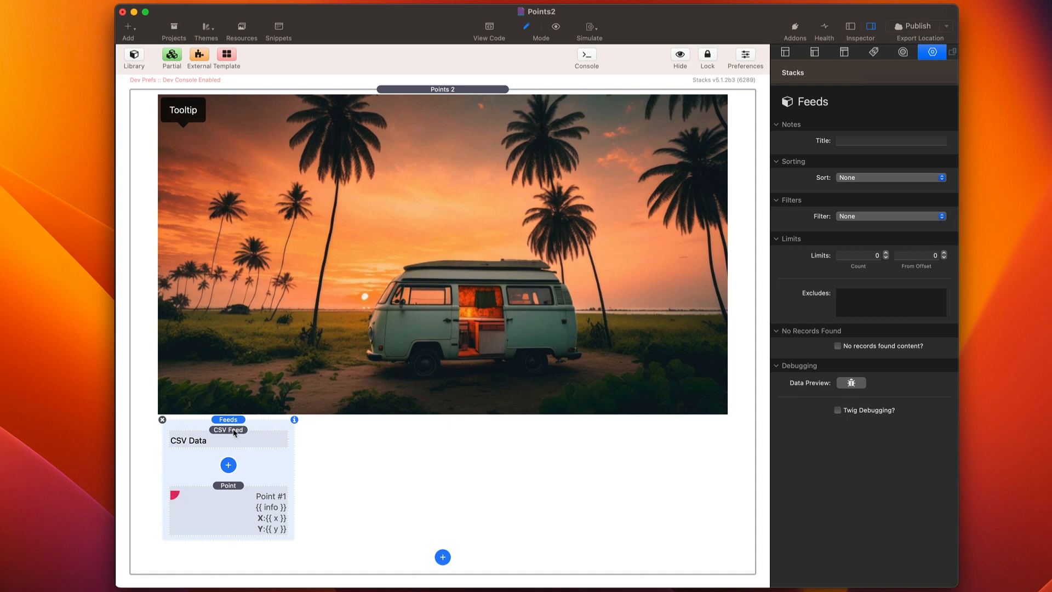
click(231, 446)
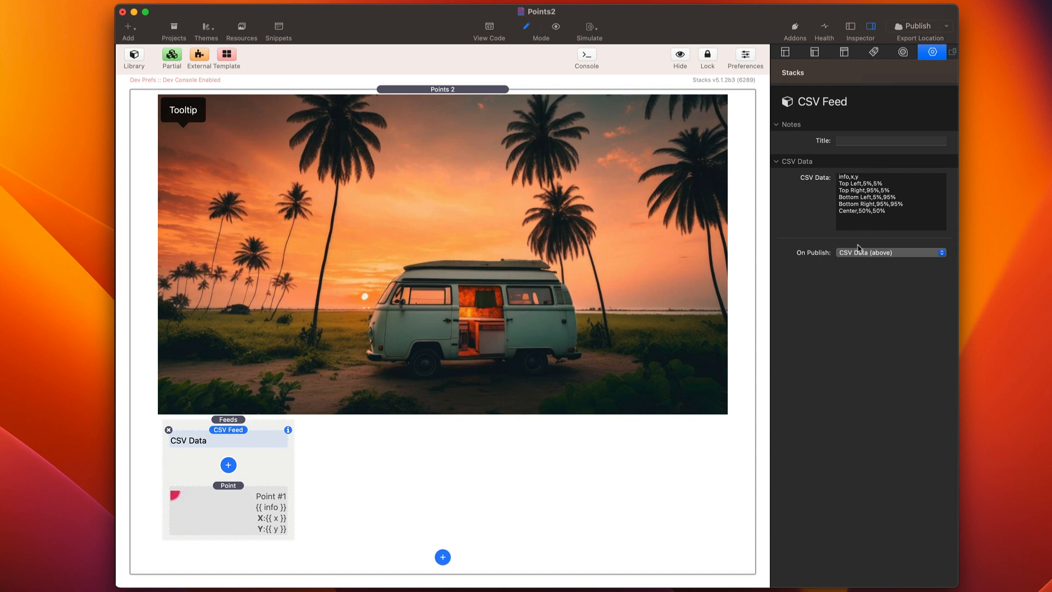
- Examine the macros in the X Position, Y Position and Info settings of the Point stack inside Feeds
click(222, 496)
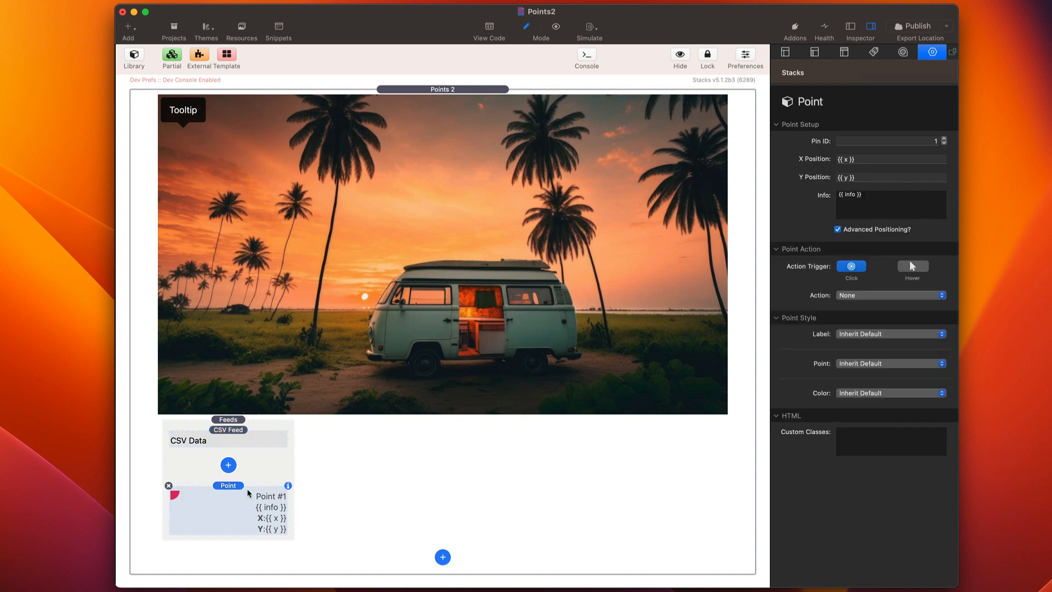
click(875, 158)
click(874, 175)
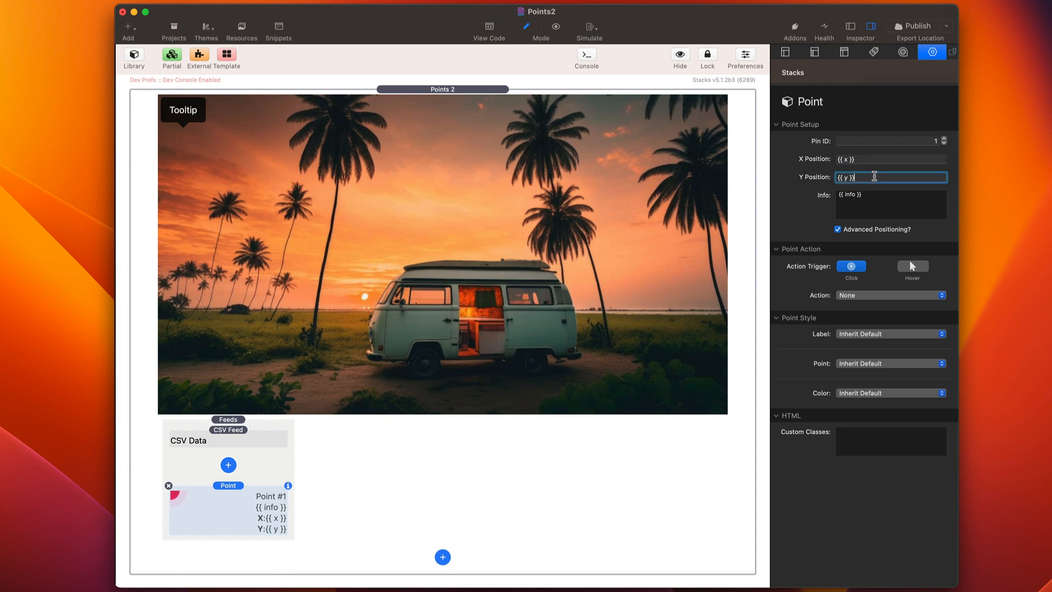
triple_click(868, 157)
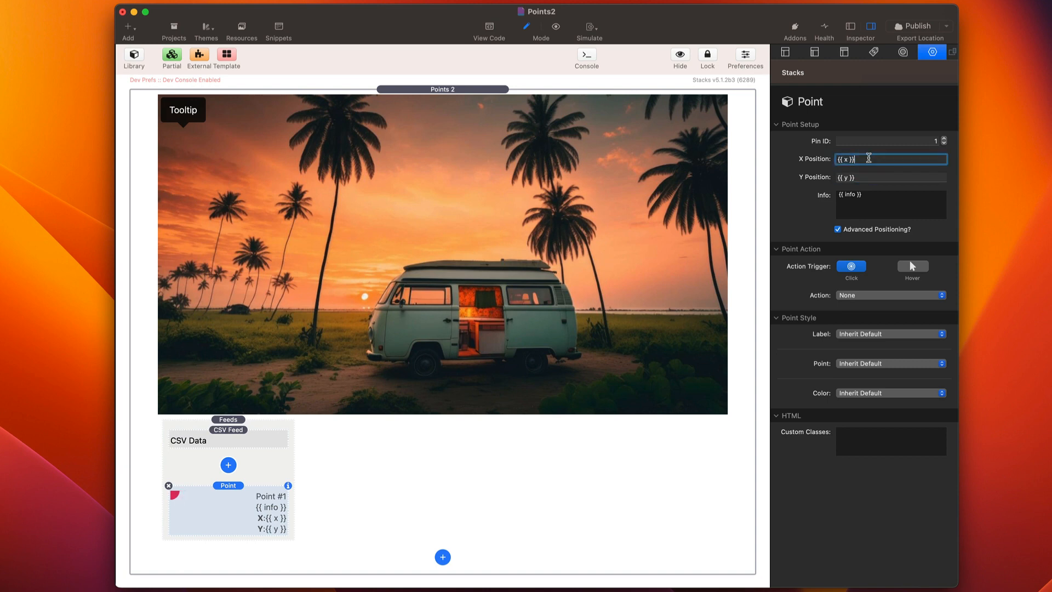
click(871, 179)
click(883, 198)
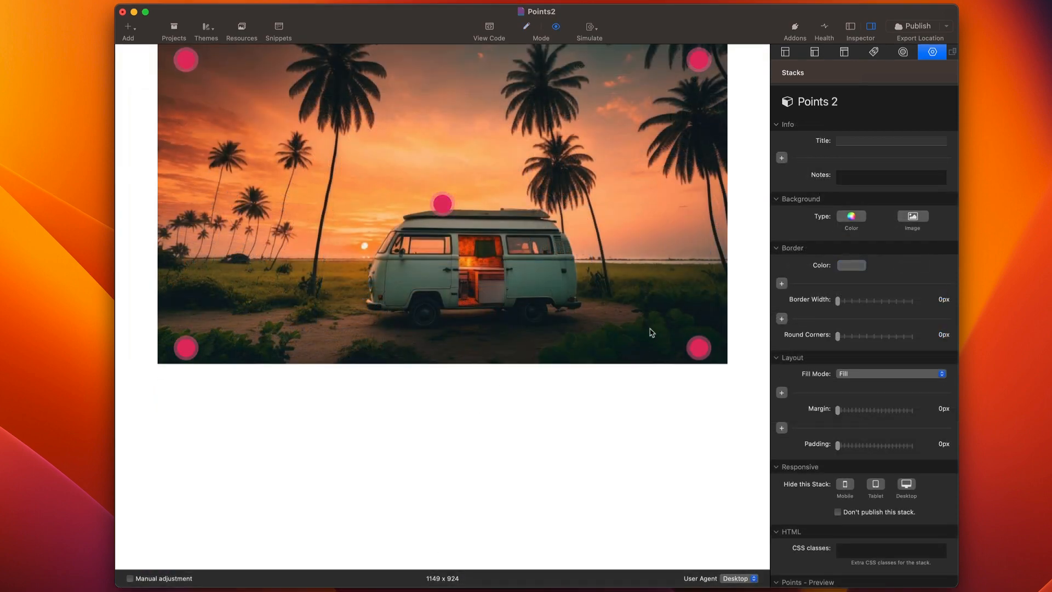
- Check the bottom-right and center hotspots on the previewed camper van image, and return to edit mode
mouse_move(705, 348)
mouse_move(441, 205)
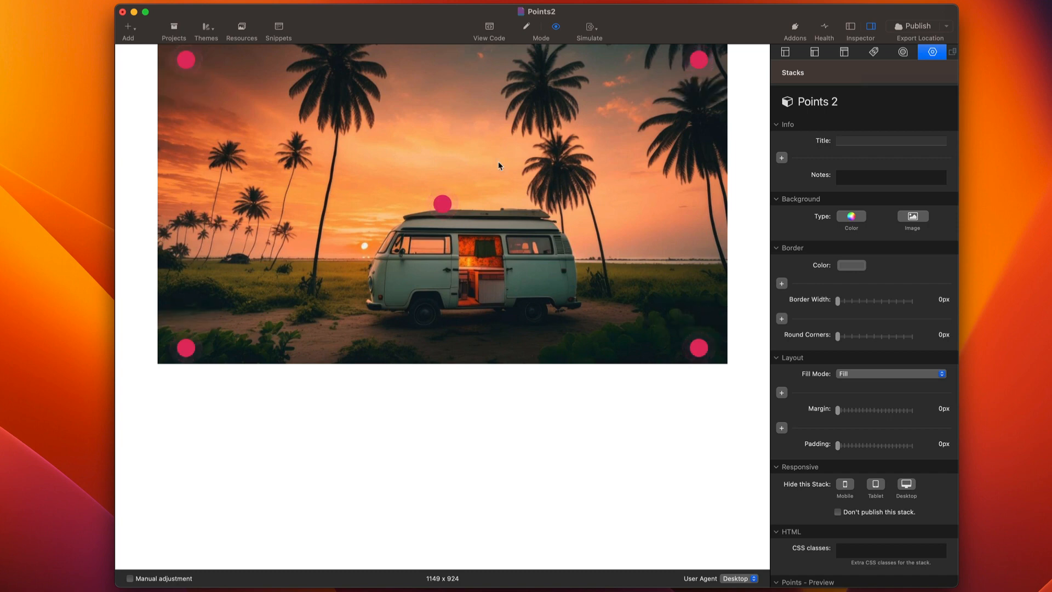
key(super+r)
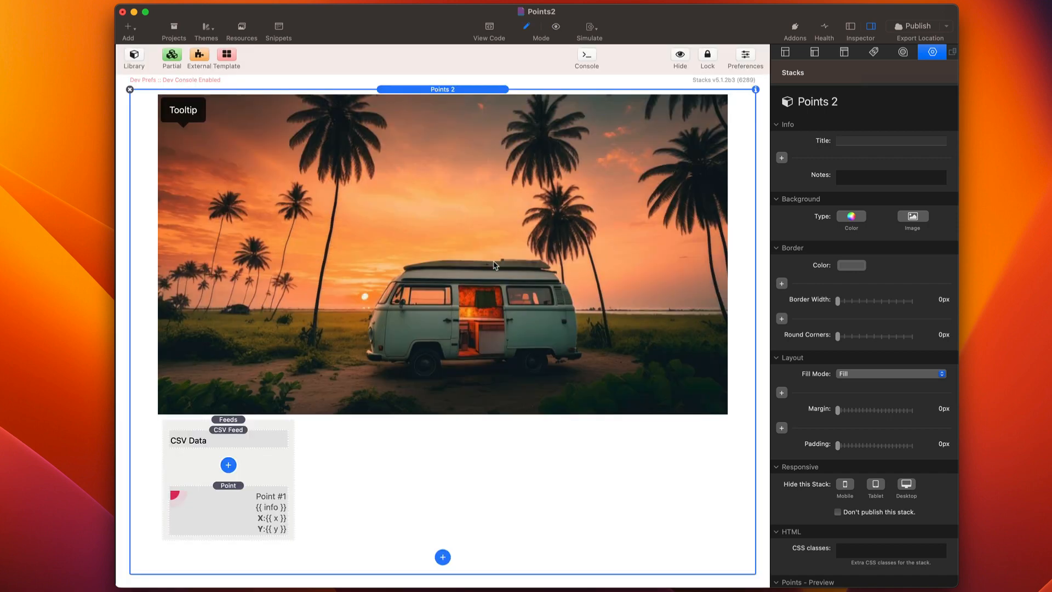
- Review the CSV Feed data and the feed types available to the Feeds stack without adding one
click(236, 432)
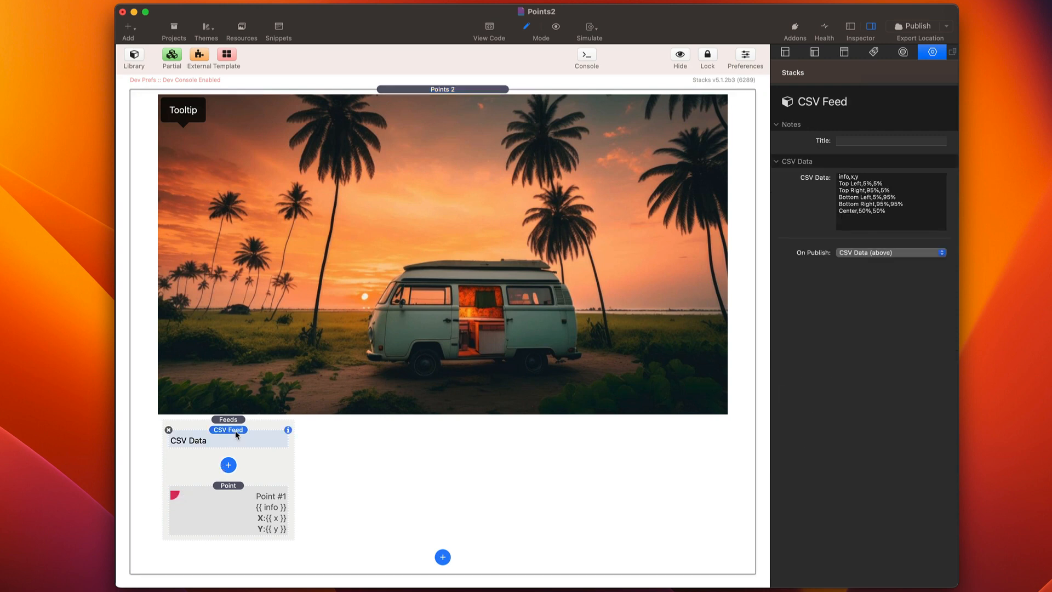
click(228, 464)
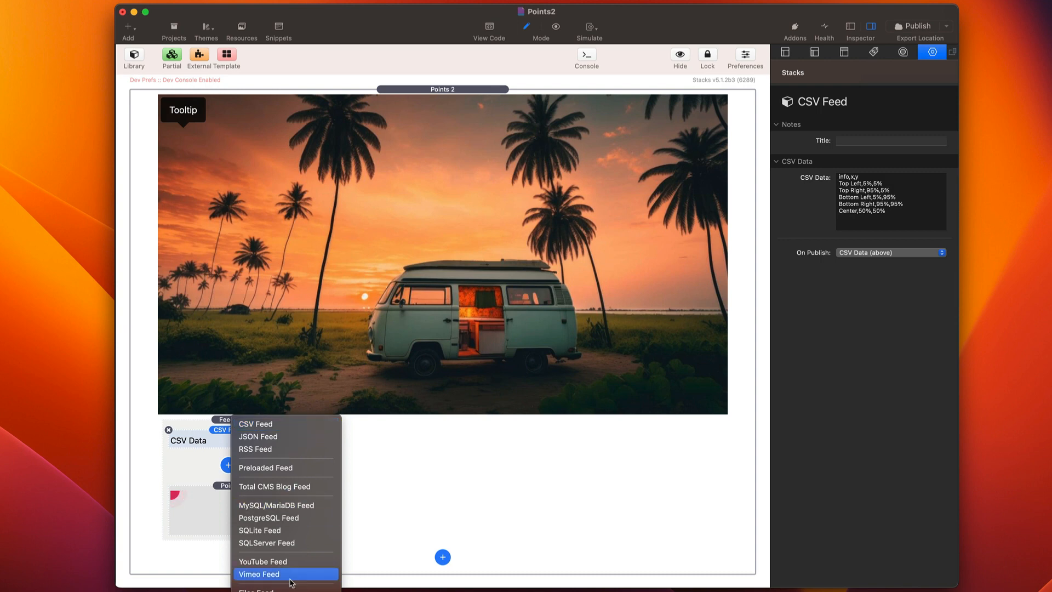
click(443, 433)
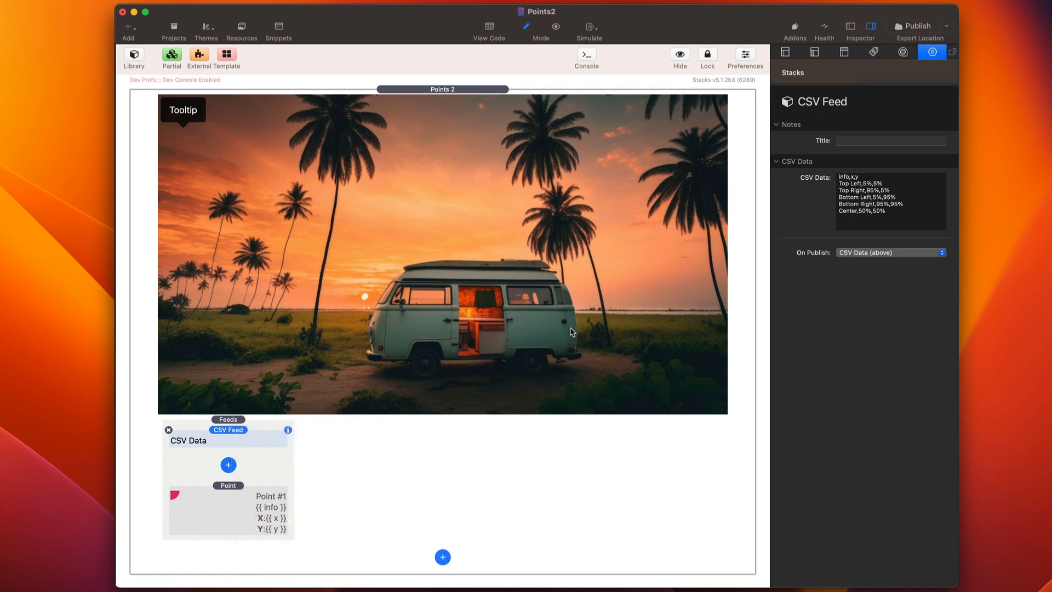